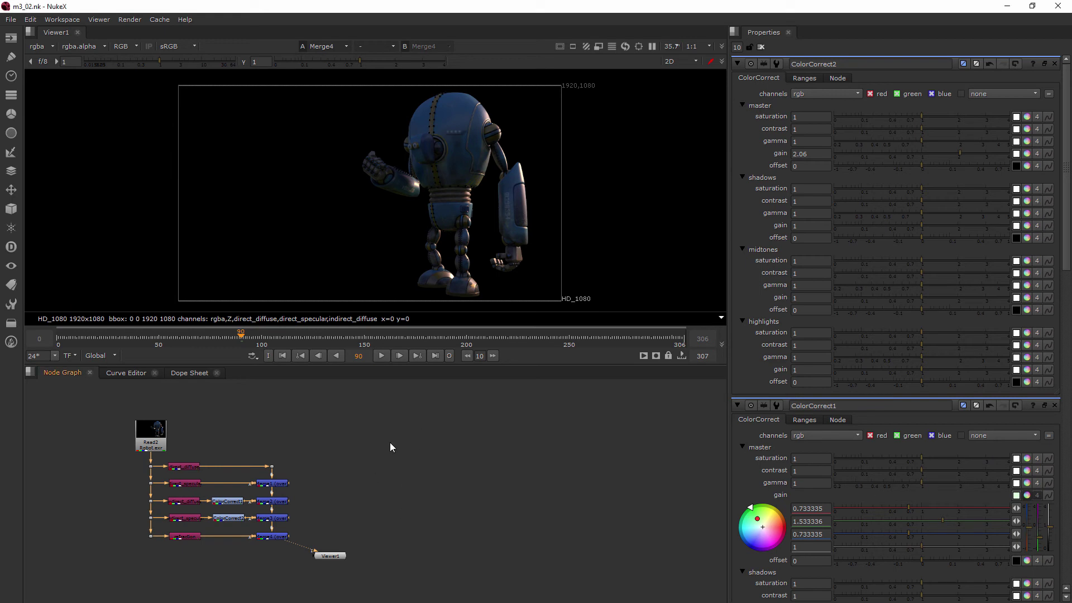
# Step: Read in the Girl_in_Field_D96_5_002_Undistorted_#####.png sequence and place its node above and to the right of the robot merges
pyautogui.press('r')
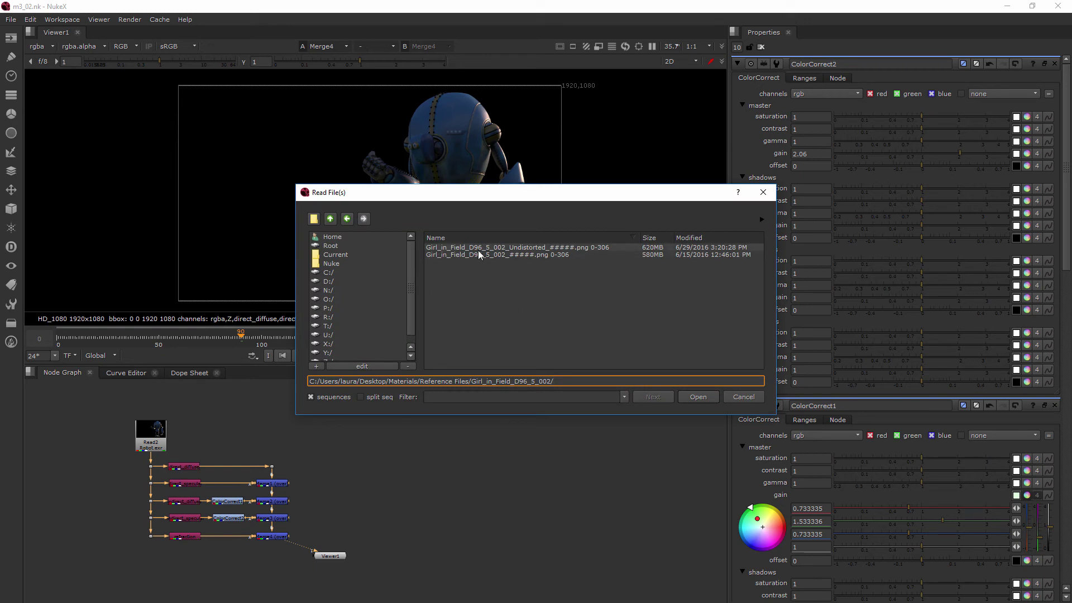
pyautogui.click(552, 250)
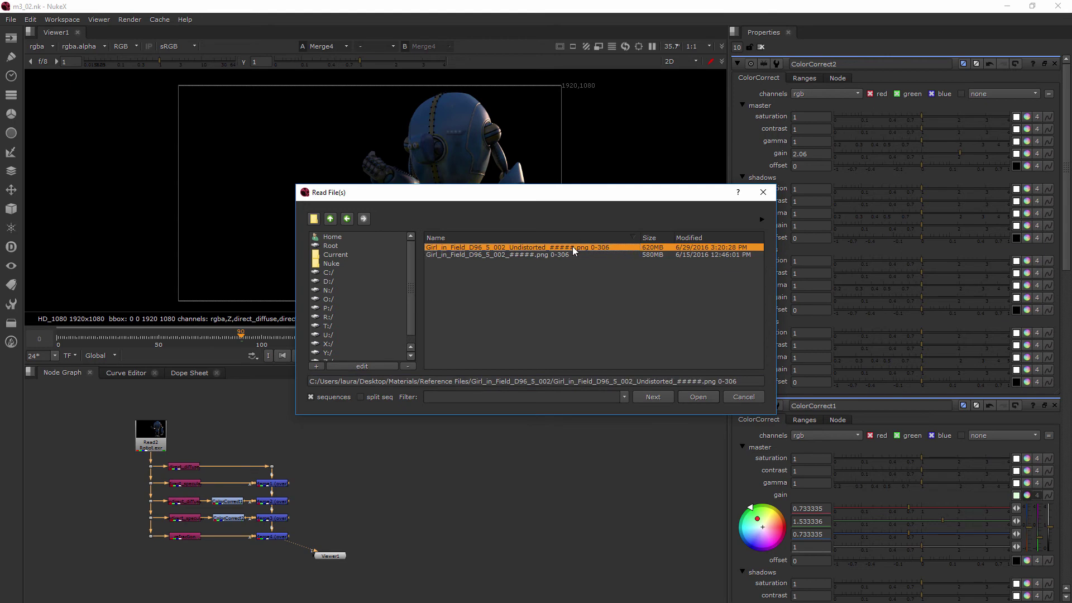
pyautogui.press('Down')
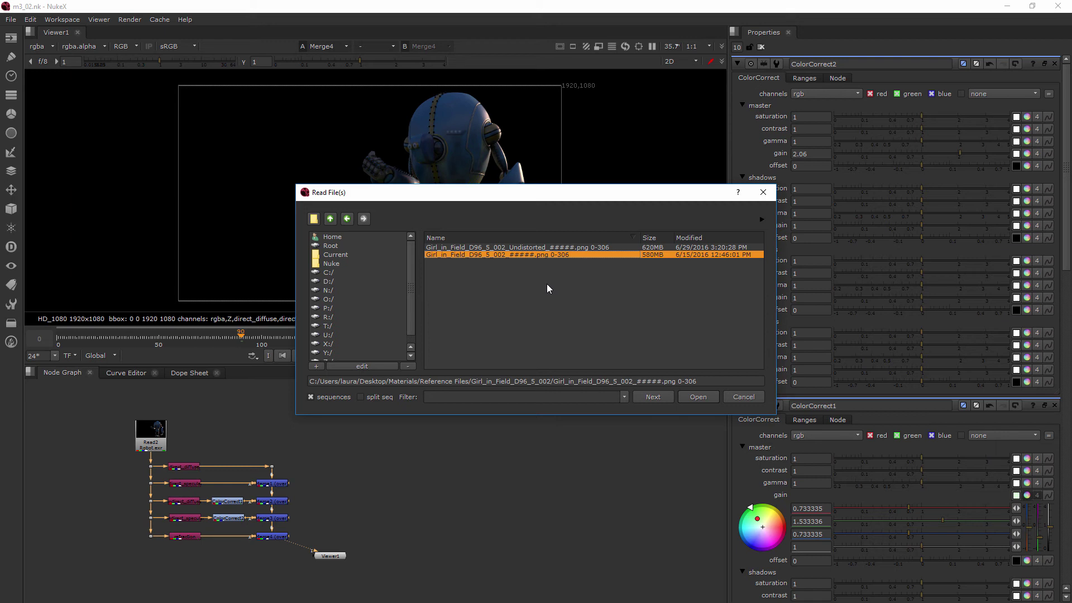
pyautogui.click(538, 248)
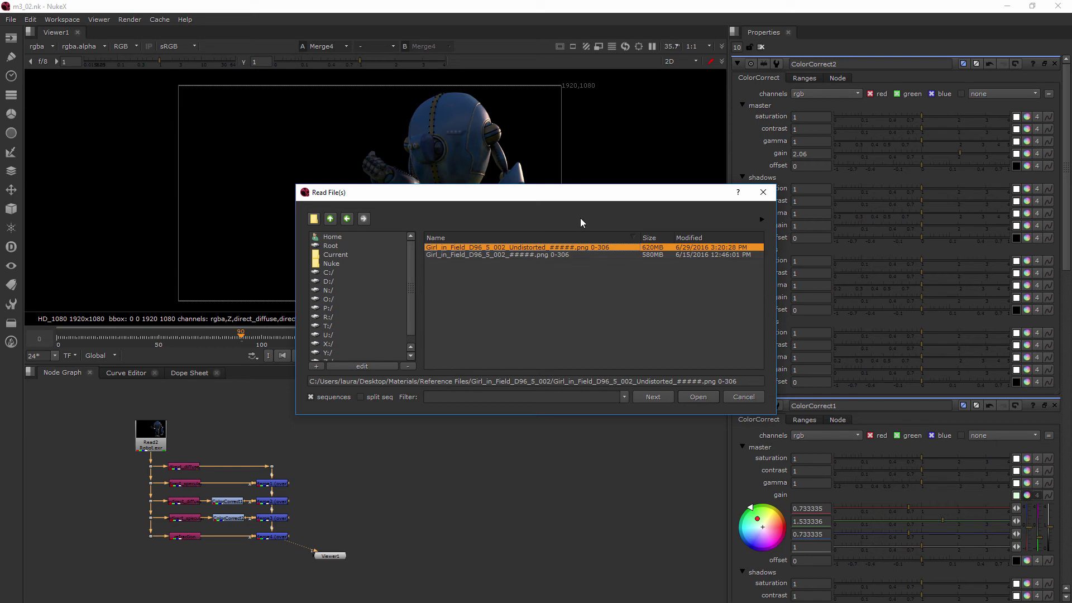
pyautogui.click(699, 397)
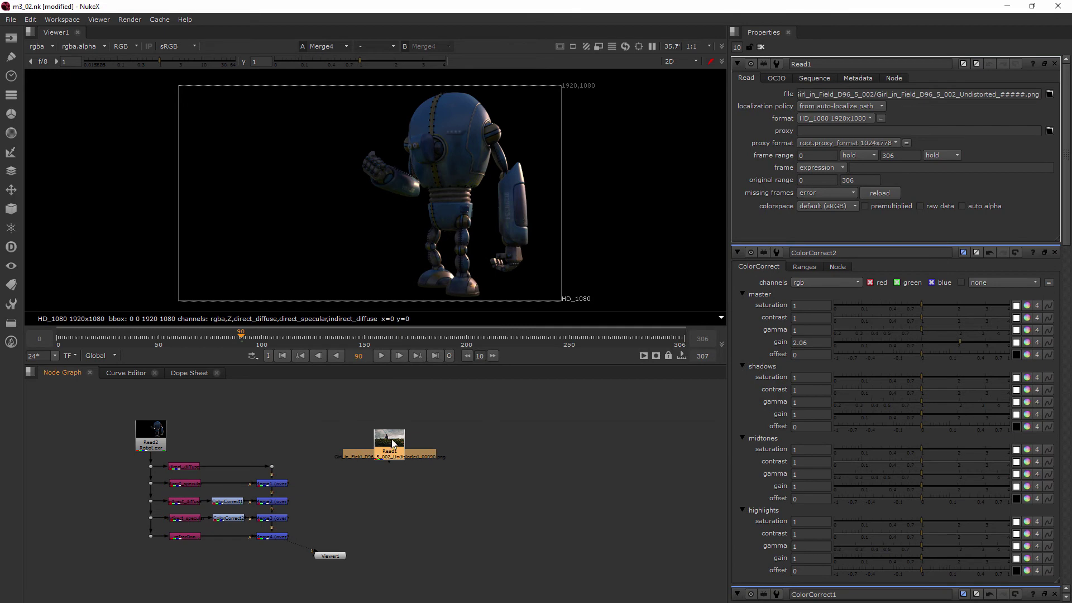
pyautogui.moveTo(391, 443); pyautogui.dragTo(413, 427)
# Step: Add a Merge node with the field plate as B and the last robot merge as A, and view its output
pyautogui.click(432, 485)
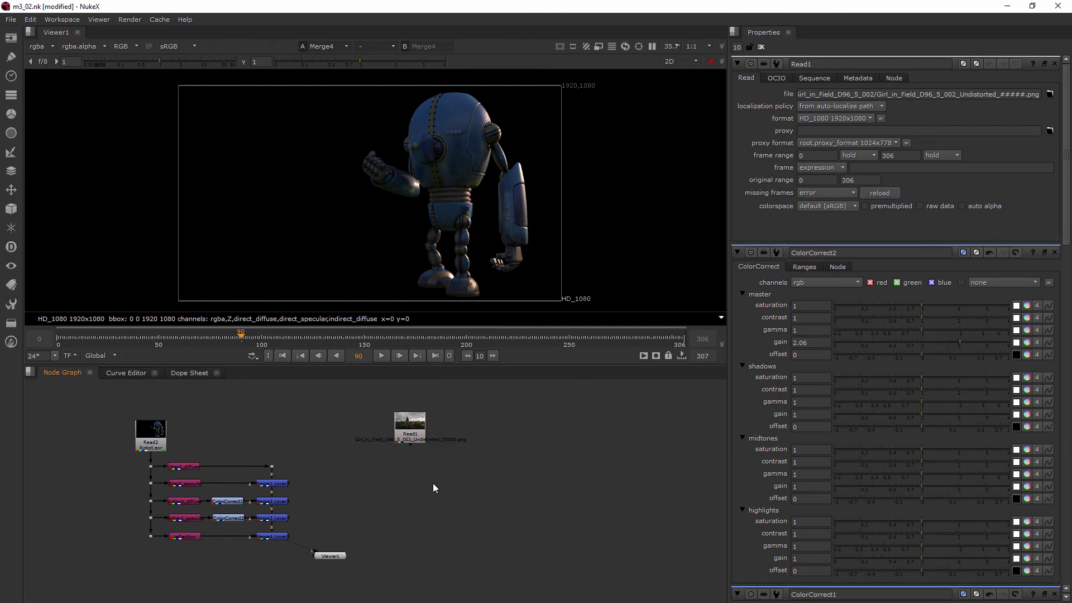
pyautogui.press('Tab')
pyautogui.write('merge')
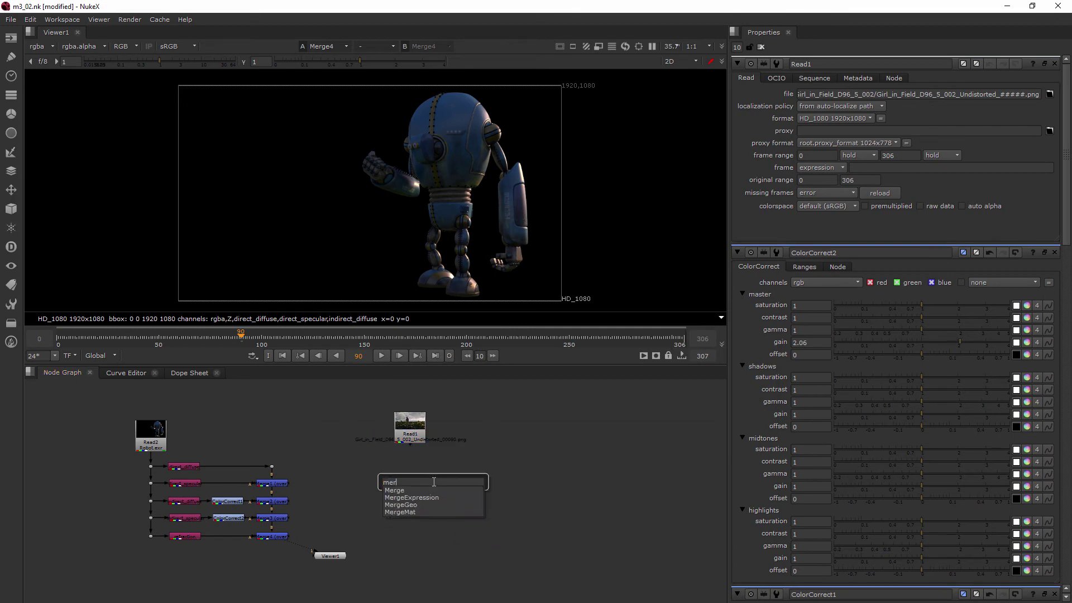
pyautogui.press('Return')
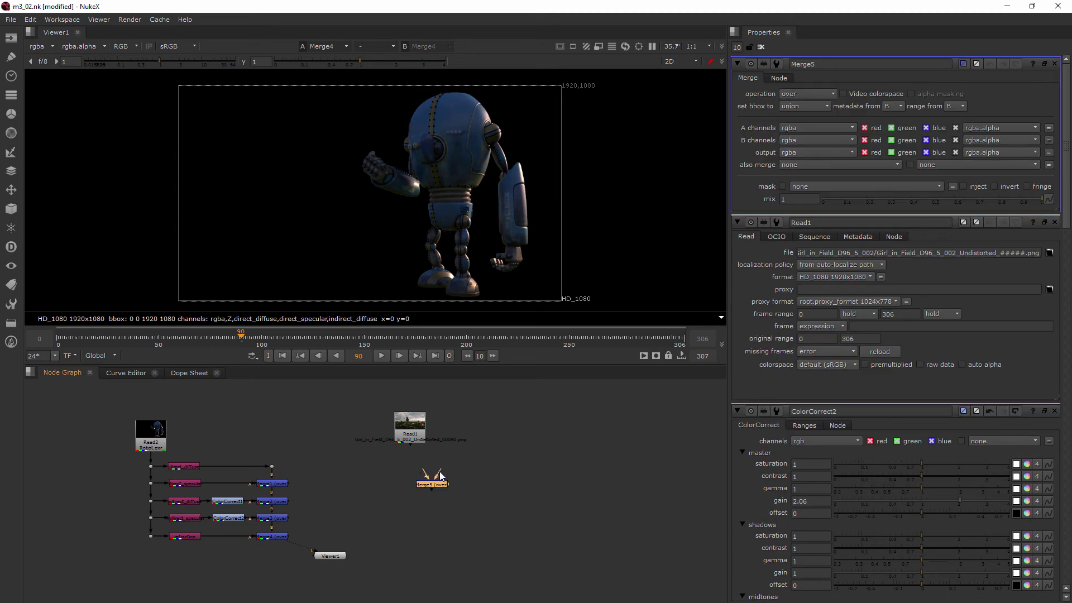
pyautogui.moveTo(433, 485); pyautogui.dragTo(411, 433)
pyautogui.moveTo(408, 481); pyautogui.dragTo(281, 543)
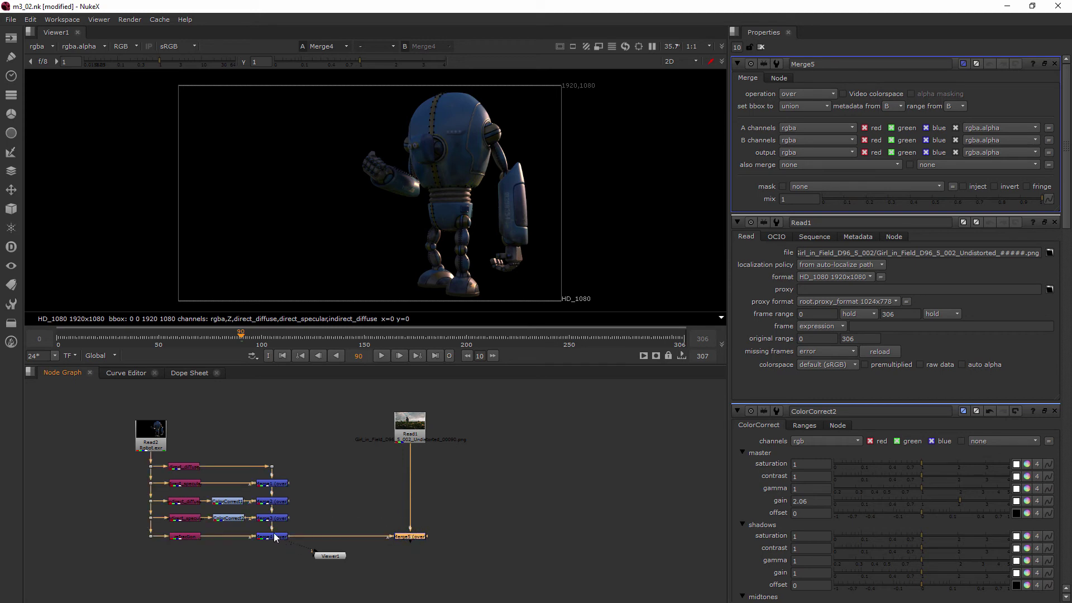
pyautogui.moveTo(291, 541); pyautogui.dragTo(411, 537)
pyautogui.moveTo(335, 558); pyautogui.dragTo(367, 560)
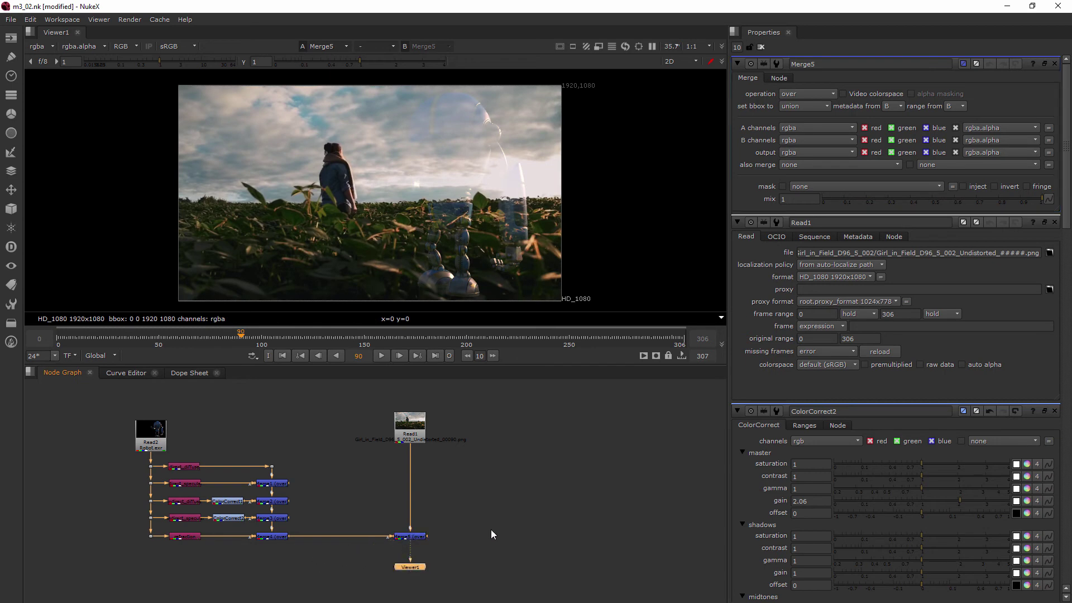
# Step: Try inserting a Premult node between the last robot merge and the background merge
pyautogui.click(344, 485)
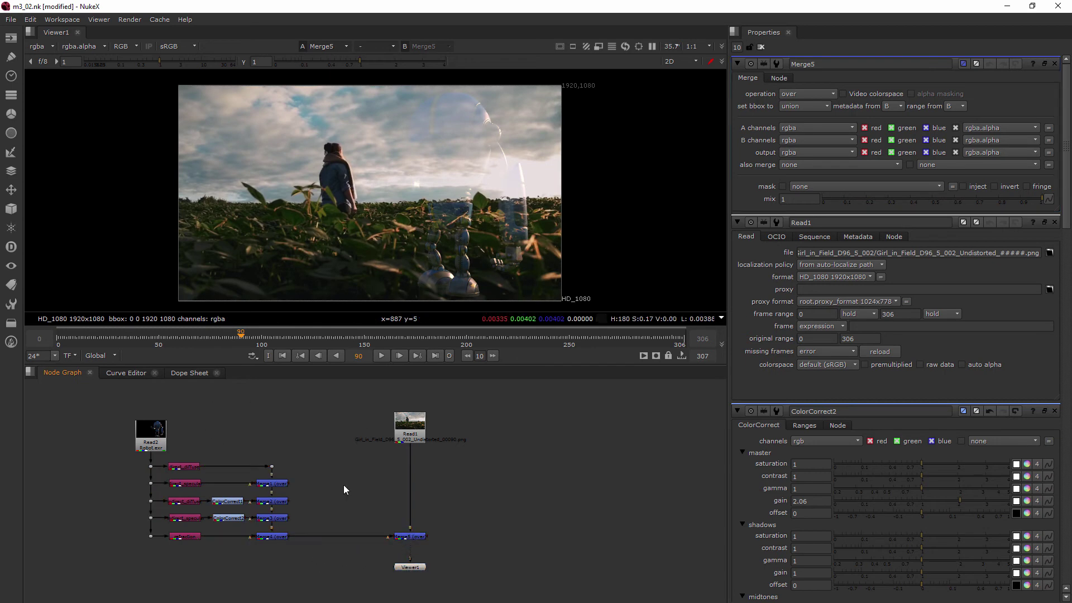
pyautogui.press('Tab')
pyautogui.write('pre')
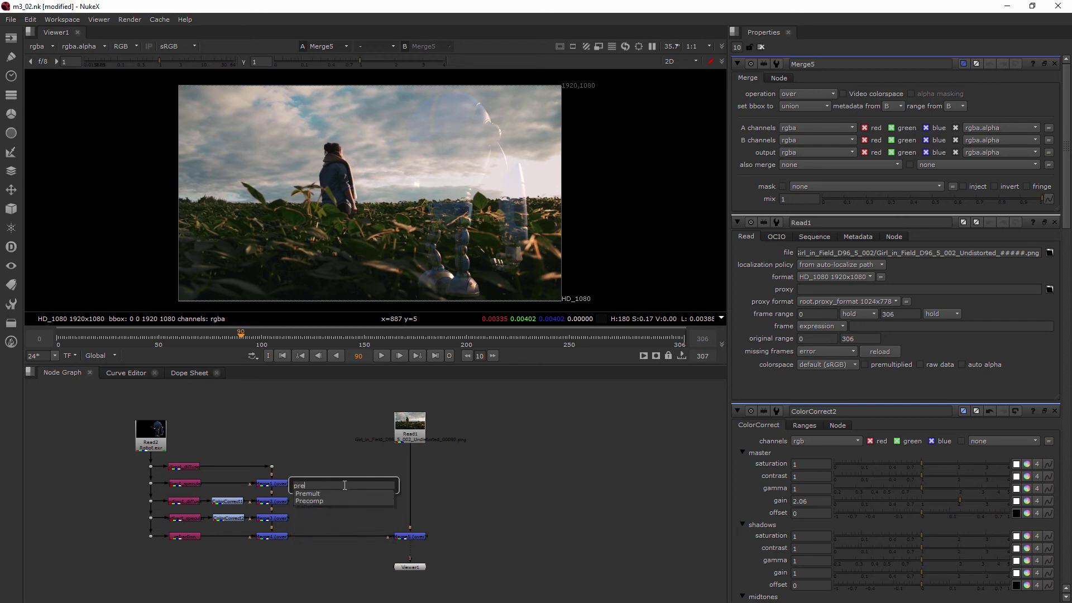
pyautogui.click(316, 494)
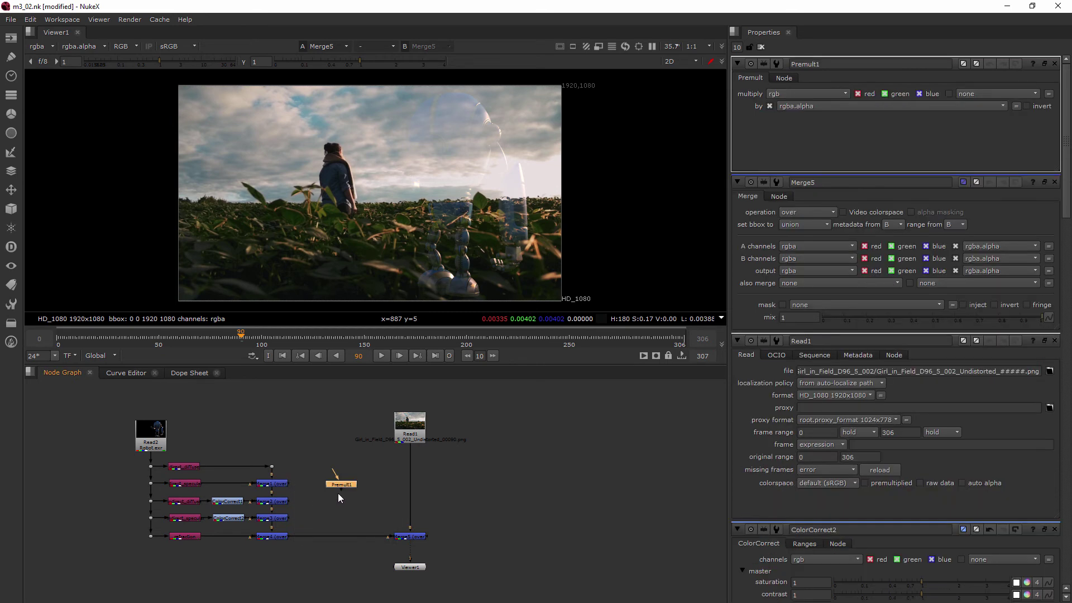
pyautogui.moveTo(325, 515); pyautogui.dragTo(313, 535)
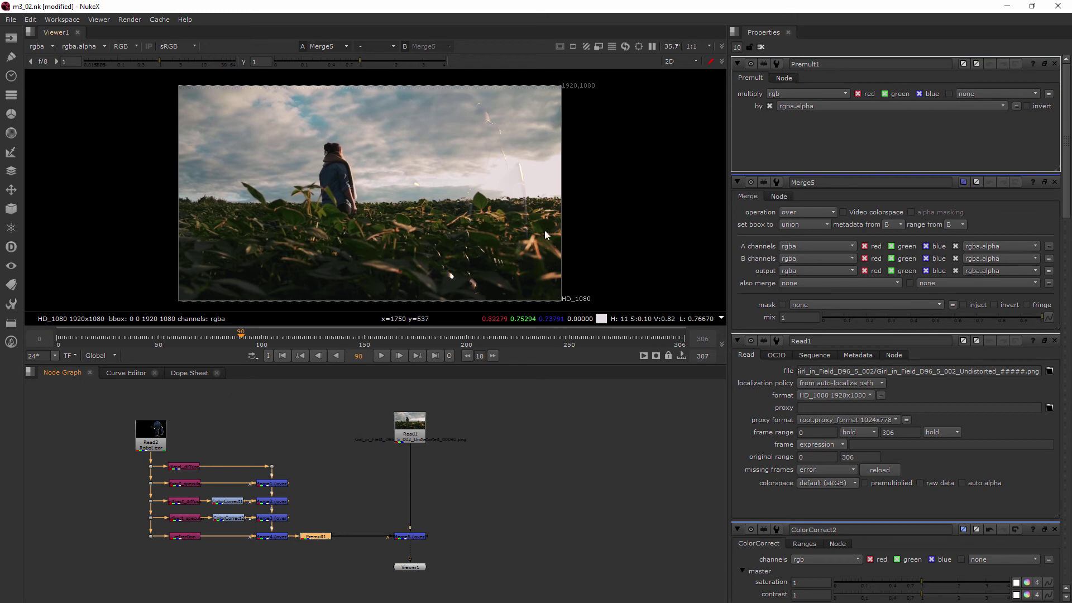
# Step: Inspect the robot over the sky in the composite, and delete the Premult node
pyautogui.scroll(4, 477, 125)
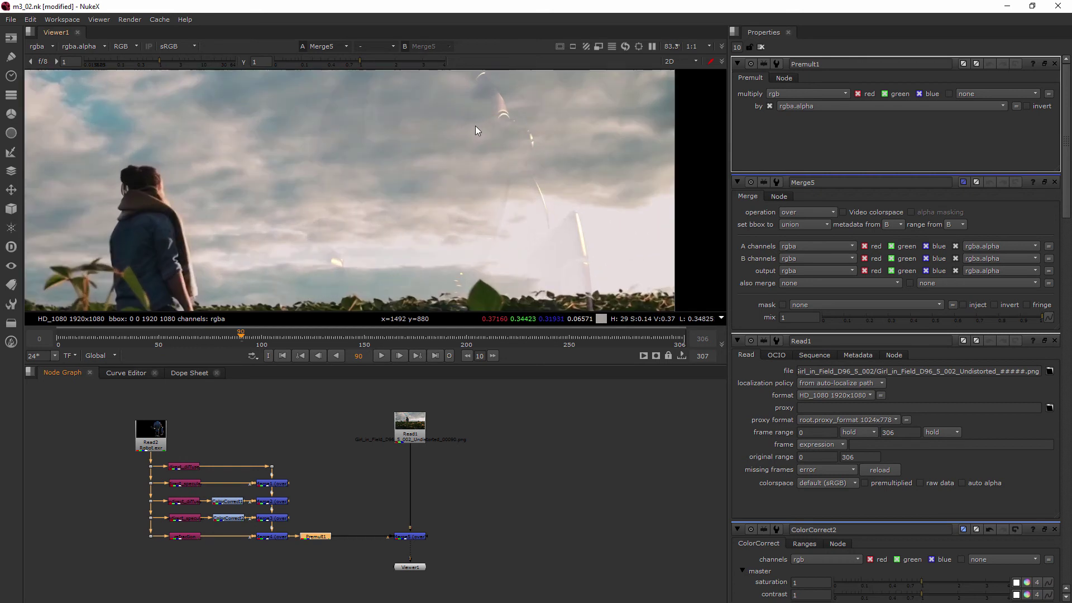
pyautogui.scroll(4, 226, 522)
pyautogui.scroll(-5, 226, 522)
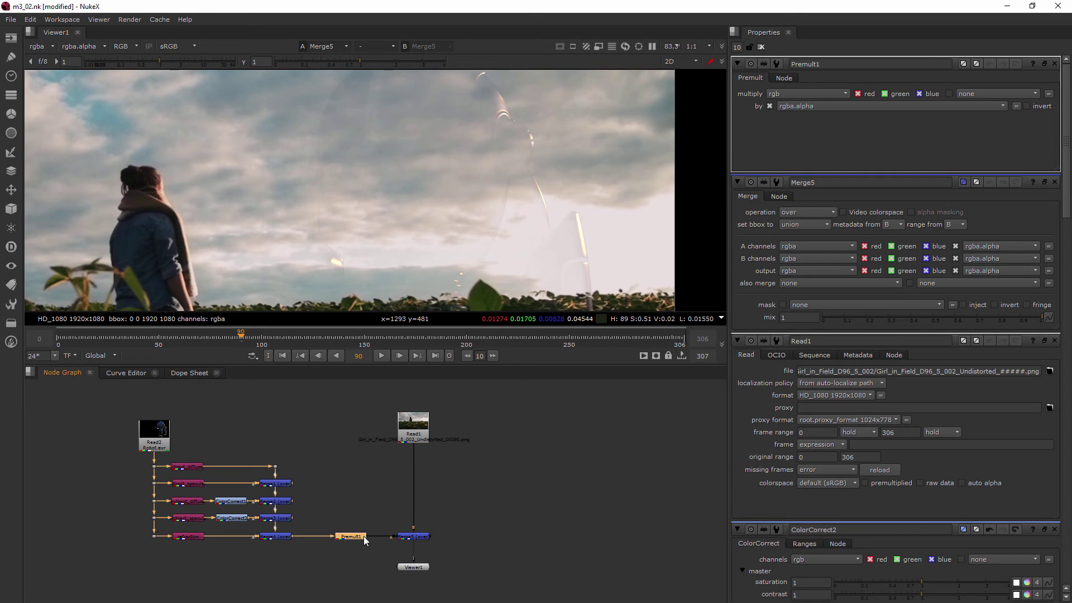
pyautogui.press('Delete')
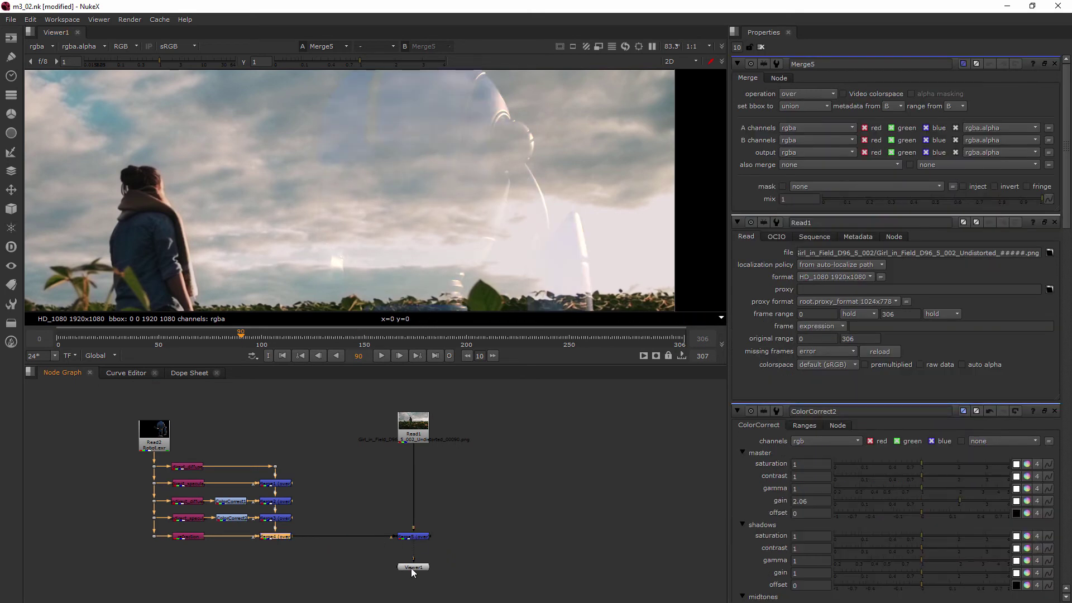
# Step: View the output of the last robot merge and examine its alpha and blue channels against the full color
pyautogui.moveTo(411, 568); pyautogui.dragTo(355, 585)
pyautogui.moveTo(405, 545); pyautogui.dragTo(279, 538)
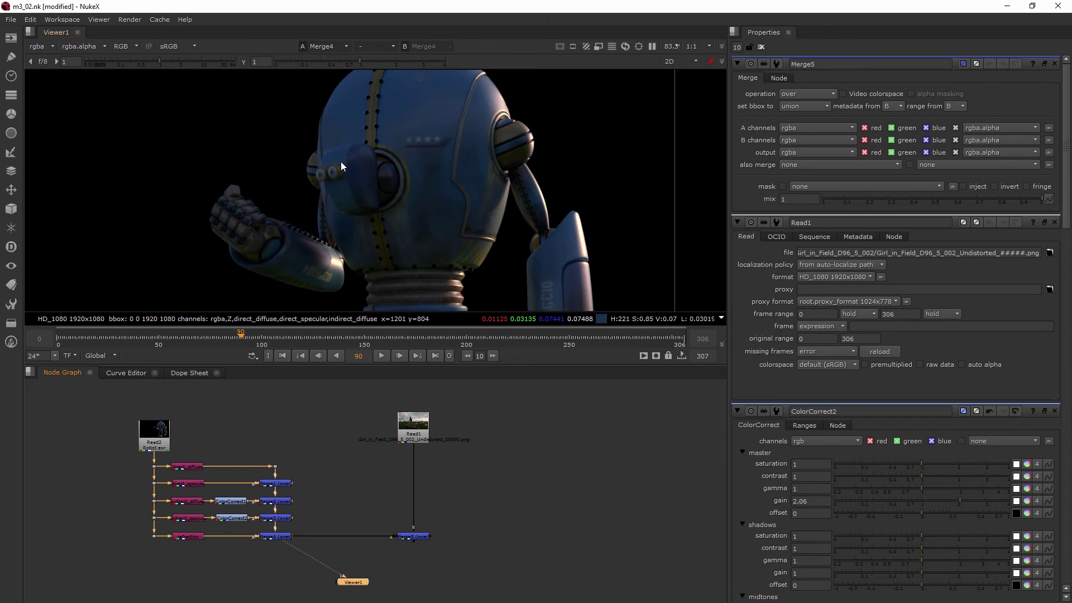
pyautogui.scroll(-6, 367, 193)
pyautogui.press('a')
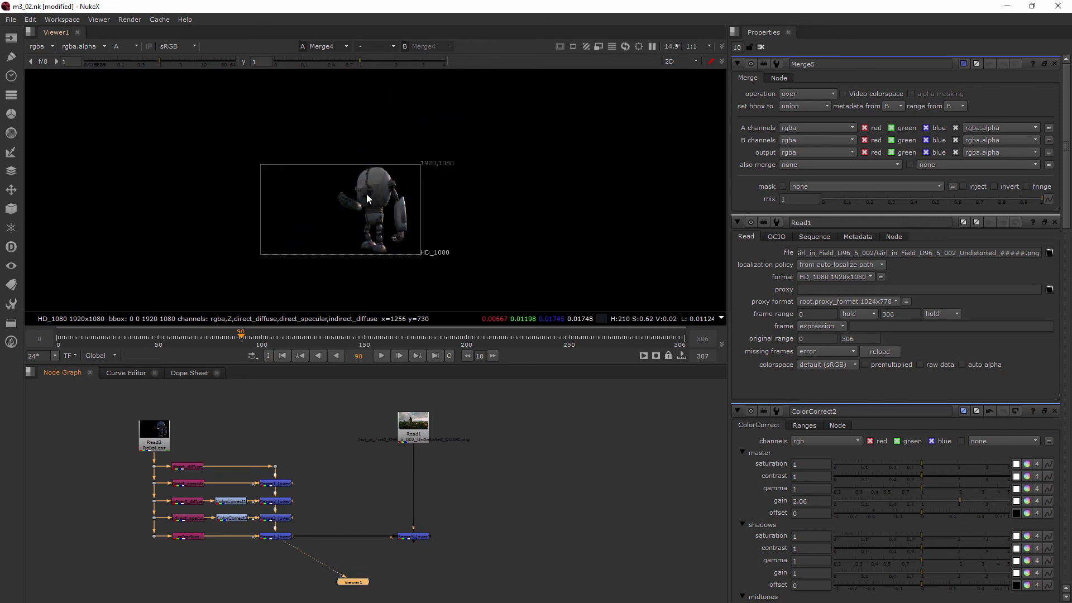
pyautogui.scroll(4, 375, 203)
pyautogui.press('a')
pyautogui.press('b')
pyautogui.press('b')
pyautogui.press('b')
pyautogui.press('b')
pyautogui.press('b')
pyautogui.press('b')
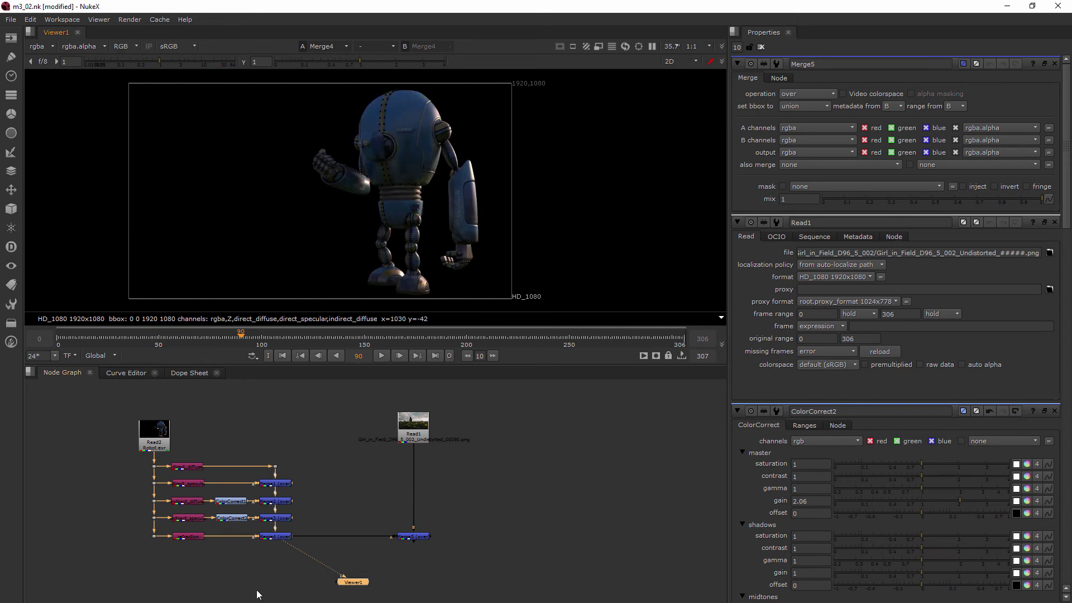
pyautogui.click(273, 561)
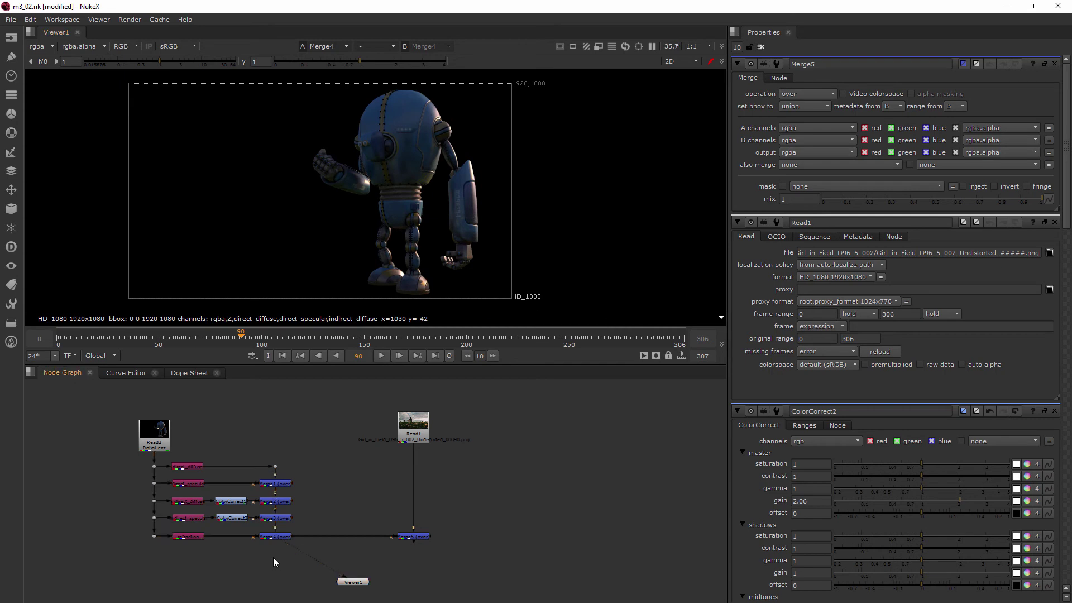
pyautogui.press('Tab')
pyautogui.write('shf')
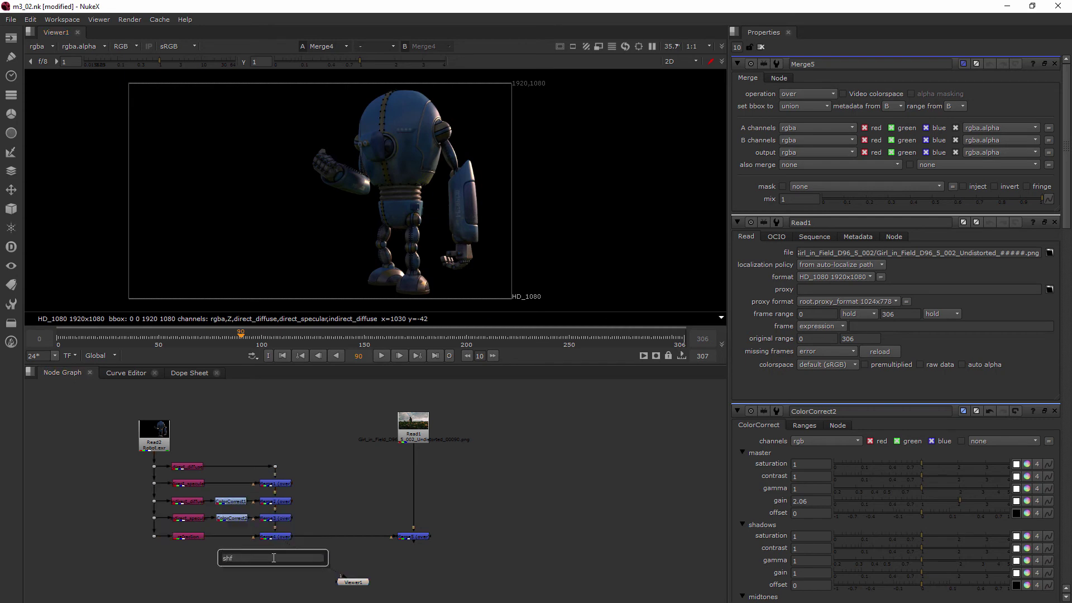
pyautogui.press('BackSpace')
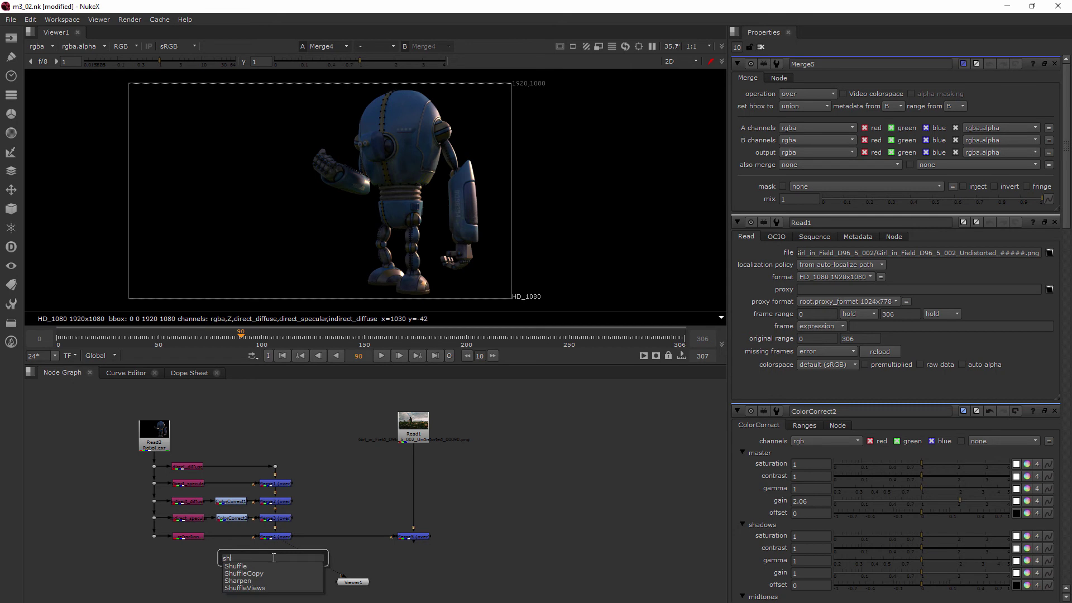
pyautogui.press('Down')
pyautogui.press('Return')
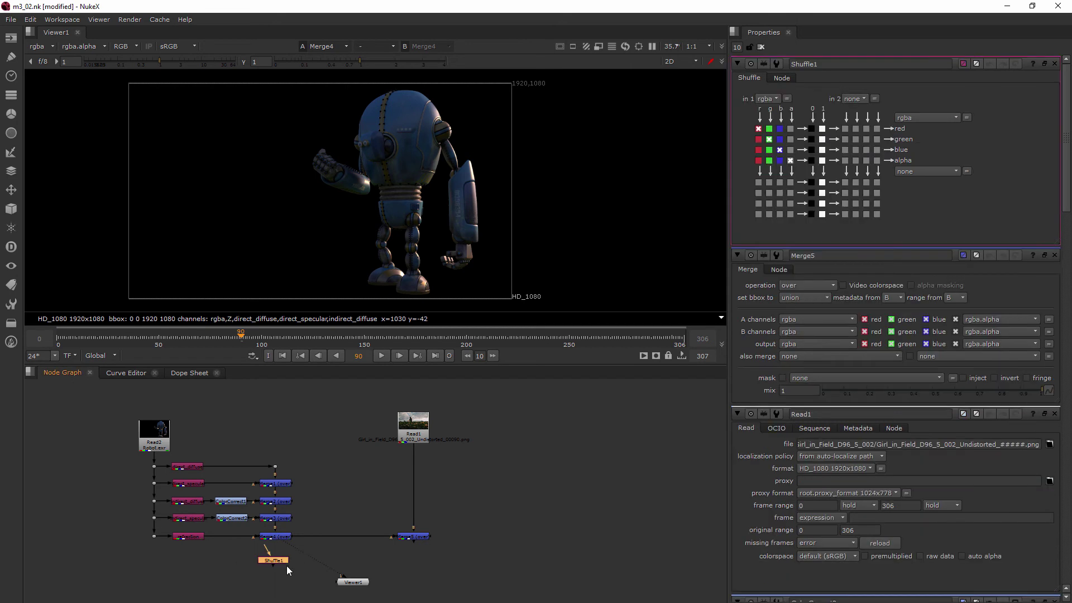
pyautogui.press('Delete')
# Step: Insert a ShuffleCopy node below the last robot merge, on its connection to the background merge
pyautogui.press('Tab')
pyautogui.write('shuffl')
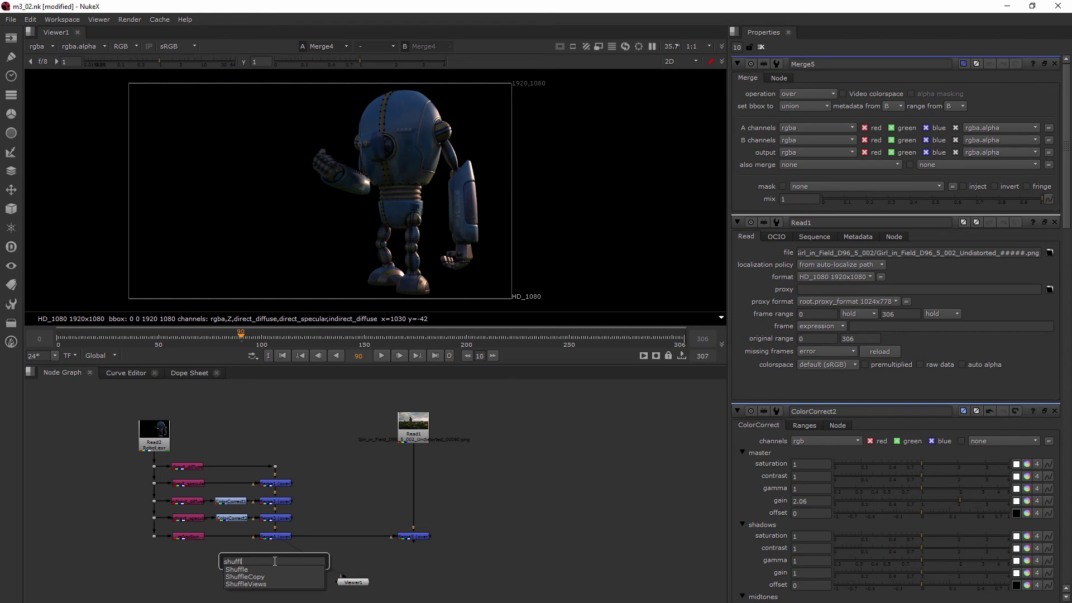
pyautogui.click(259, 577)
pyautogui.moveTo(275, 562)
pyautogui.mouseDown()
pyautogui.moveTo(330, 556)
pyautogui.moveTo(330, 527)
pyautogui.moveTo(295, 544)
pyautogui.moveTo(277, 573)
pyautogui.moveTo(275, 545)
pyautogui.mouseUp()
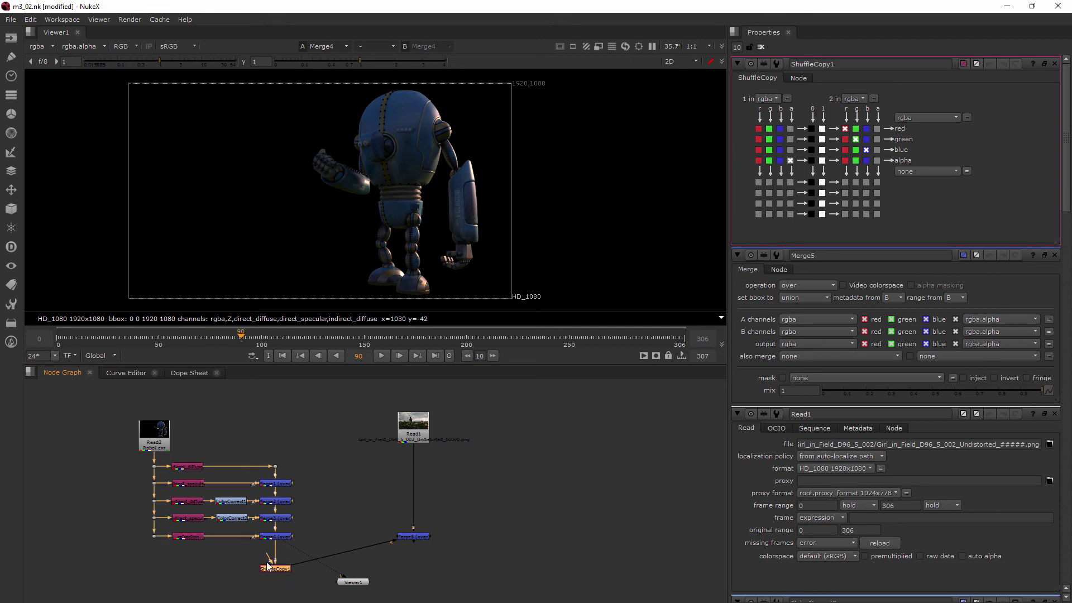
# Step: Add a Shuffle node below the refraction branch, fed from the robot Read node's line through a dot and aligned with that column
pyautogui.scroll(2, 176, 559)
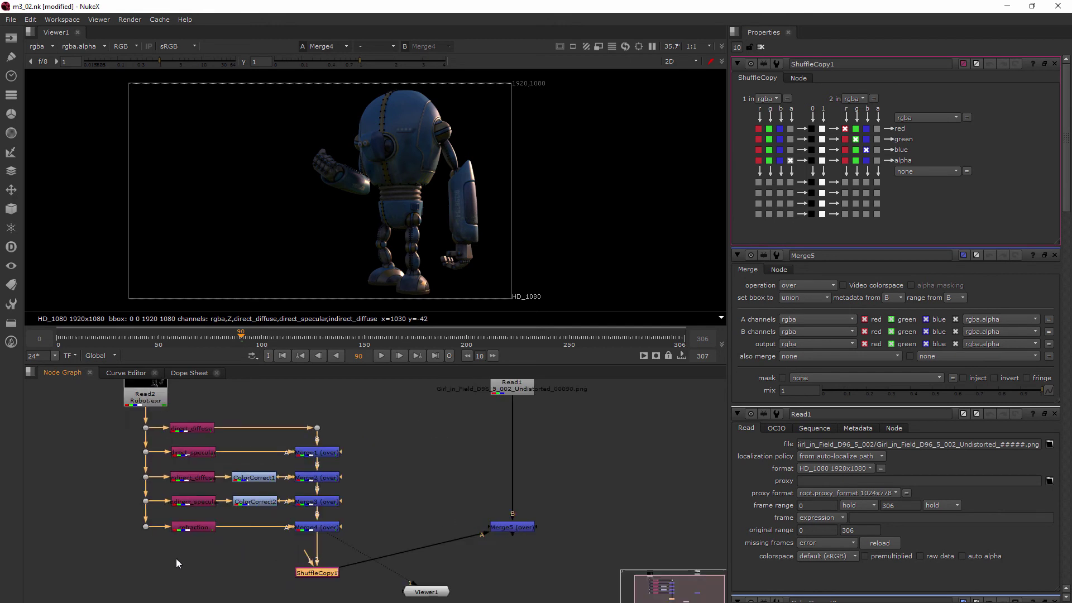
pyautogui.press('Tab')
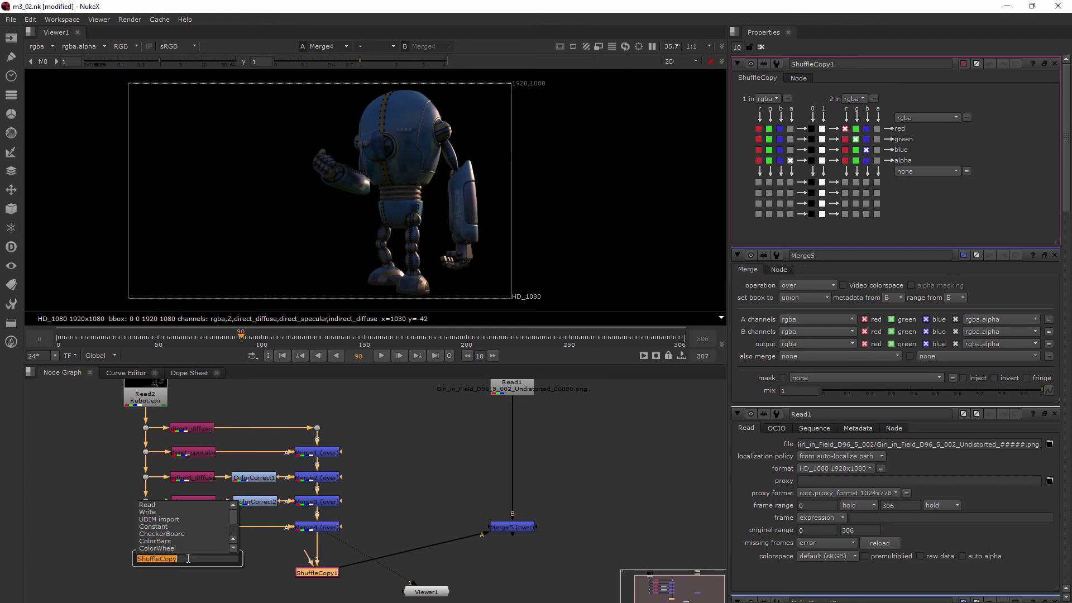
pyautogui.write('shu')
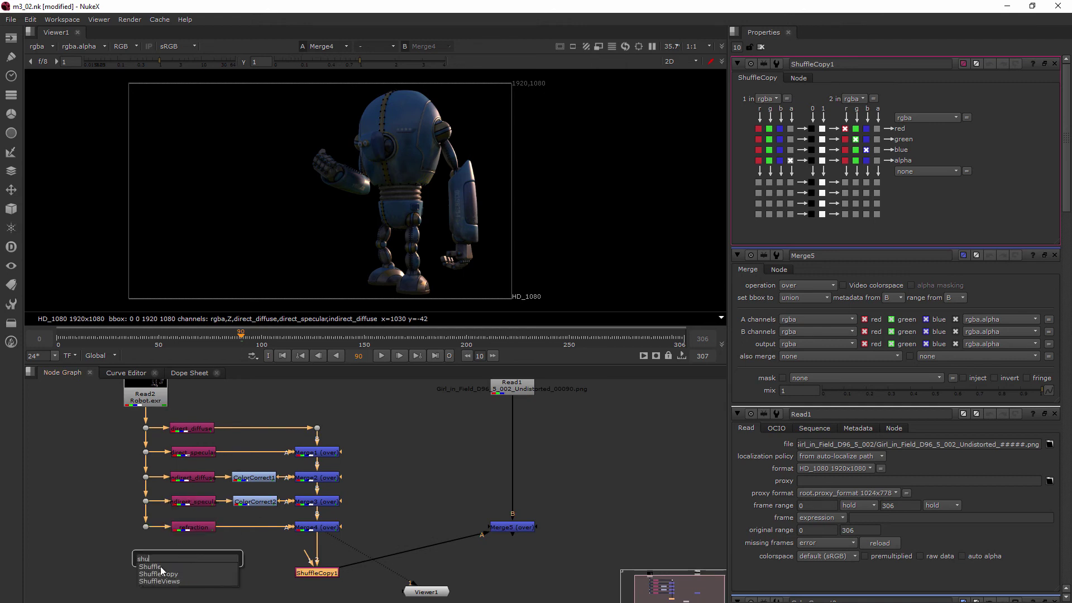
pyautogui.click(161, 567)
pyautogui.moveTo(291, 588); pyautogui.dragTo(147, 529)
pyautogui.hotkey('ctrl', 'd')
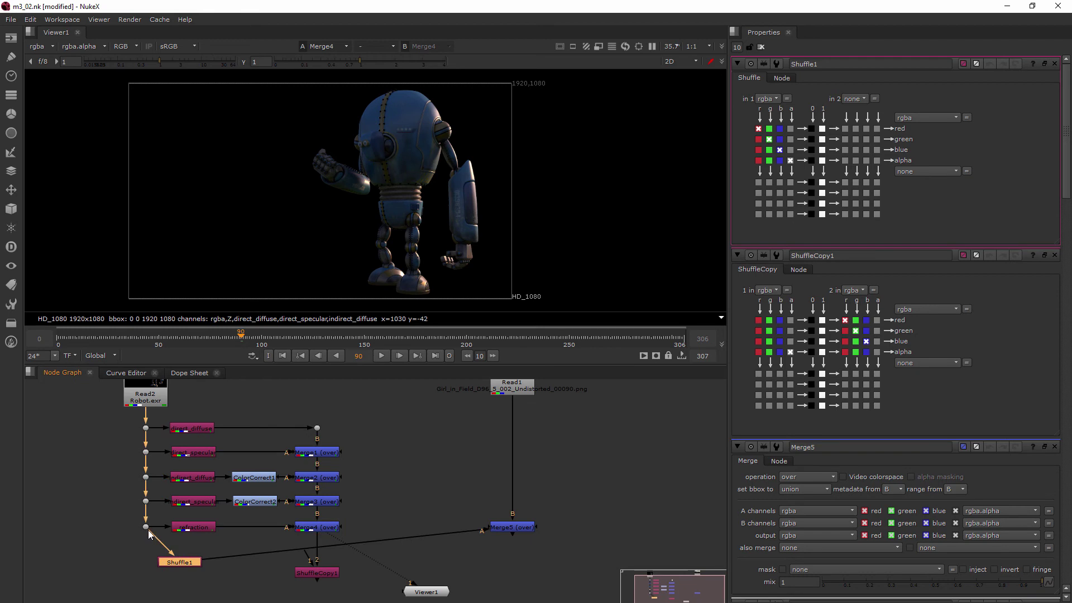
pyautogui.moveTo(175, 562); pyautogui.dragTo(149, 546)
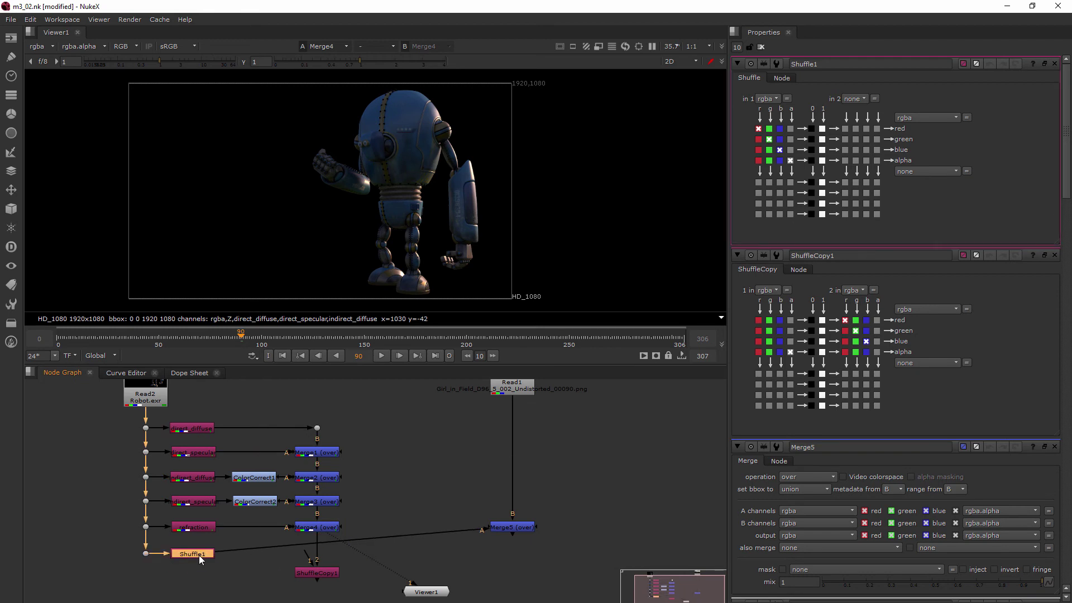
# Step: Set the new Shuffle node's first input to alpha and rename the node alpha
pyautogui.click(773, 100)
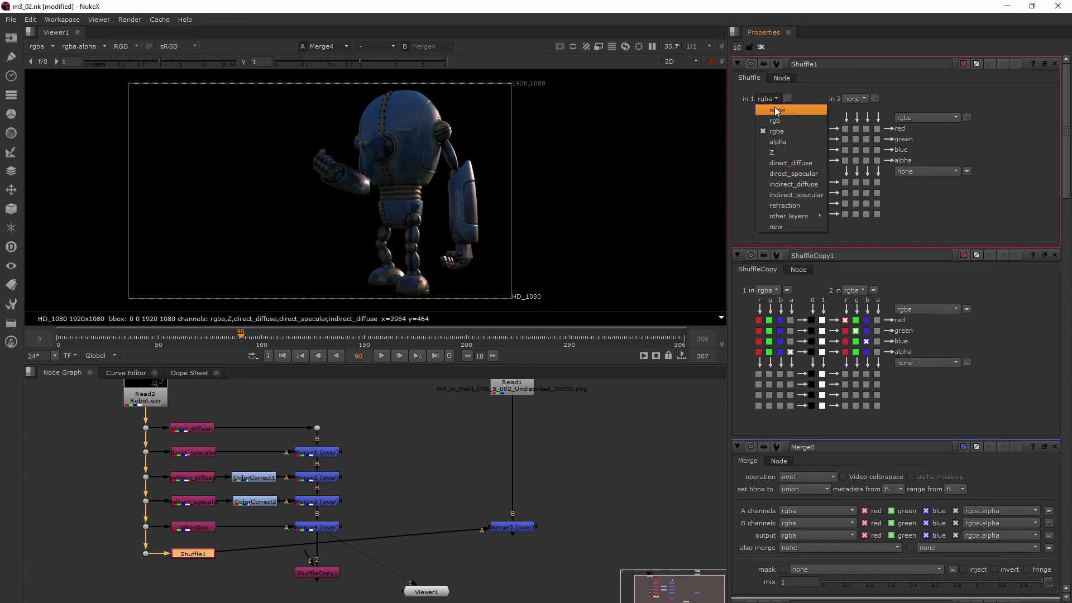
pyautogui.click(778, 142)
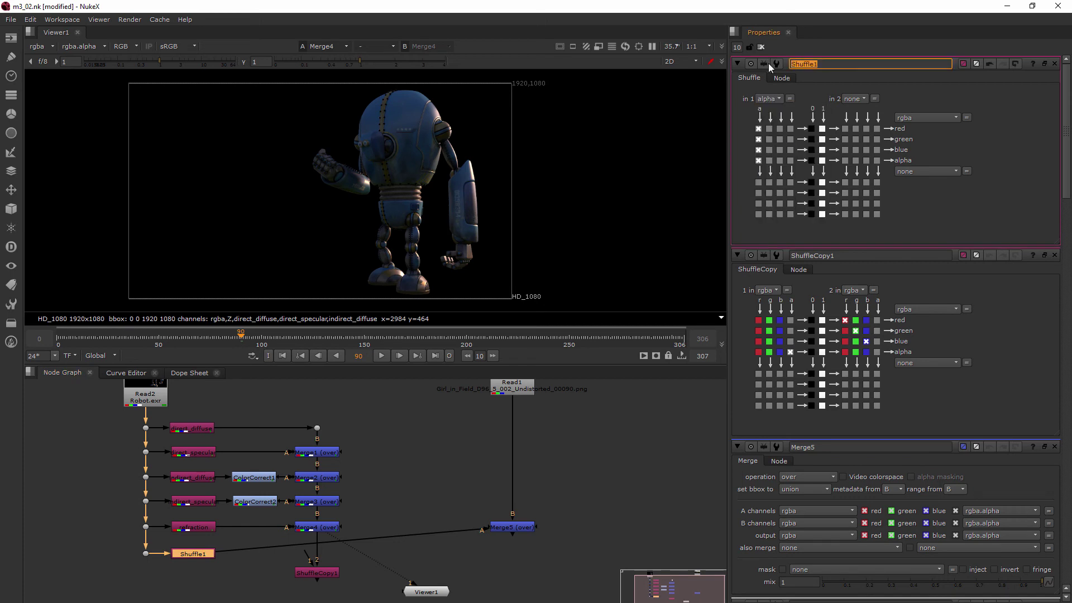
pyautogui.write('alpha')
pyautogui.click(425, 461)
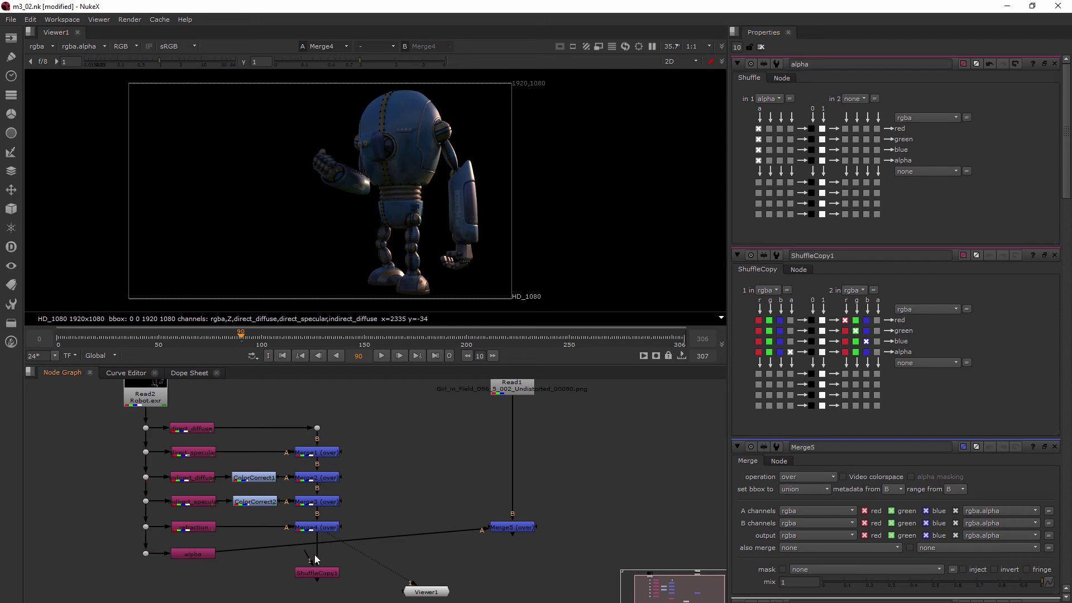
# Step: Connect the alpha node to the ShuffleCopy's first input and align the ShuffleCopy with it
pyautogui.moveTo(241, 554); pyautogui.dragTo(201, 555)
pyautogui.moveTo(327, 565); pyautogui.dragTo(328, 558)
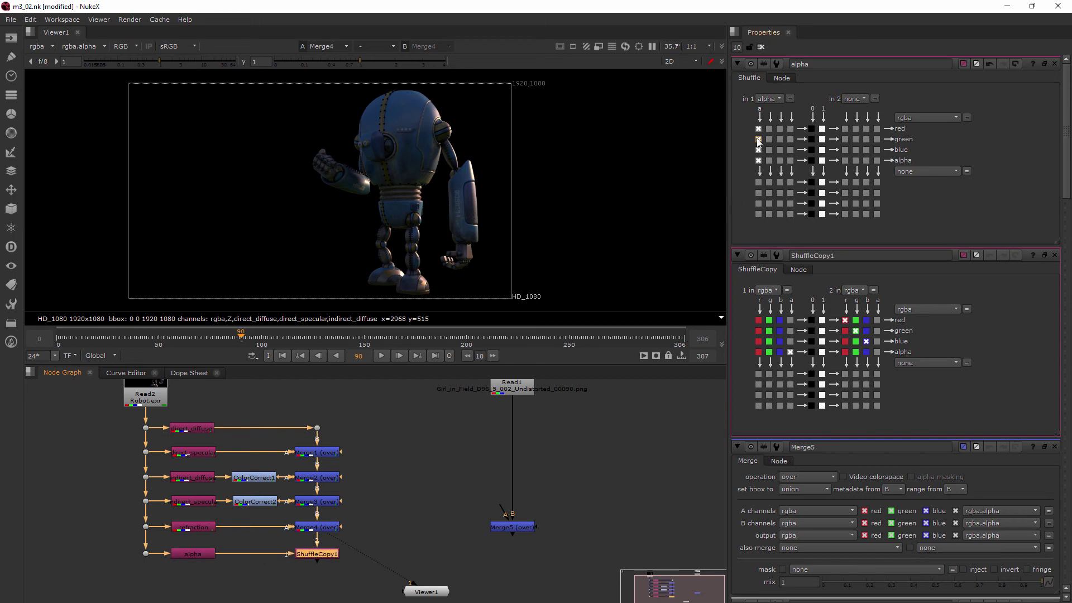
# Step: Keep only the ShuffleCopy's properties open, and view the background merge aligned with the ShuffleCopy as its A input
pyautogui.click(761, 47)
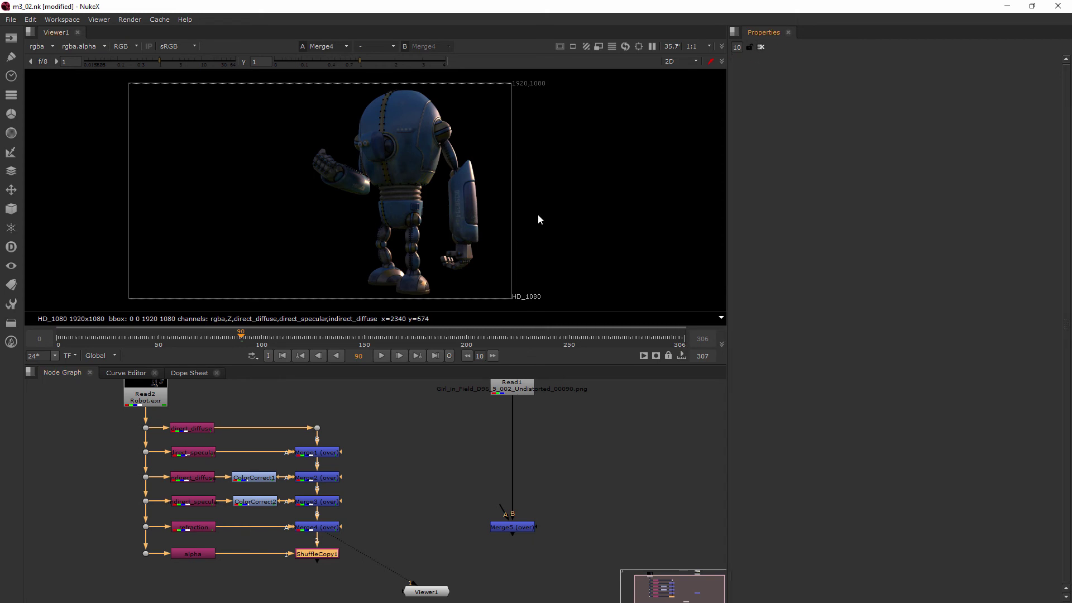
pyautogui.doubleClick(331, 555)
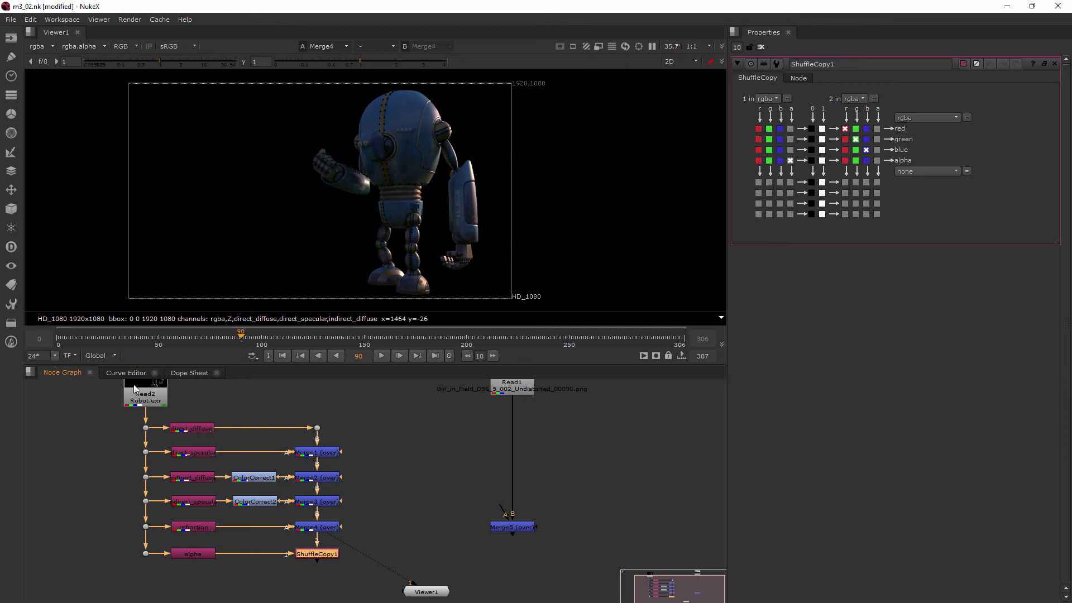
pyautogui.moveTo(515, 530); pyautogui.dragTo(512, 557)
pyautogui.moveTo(428, 596); pyautogui.dragTo(512, 591)
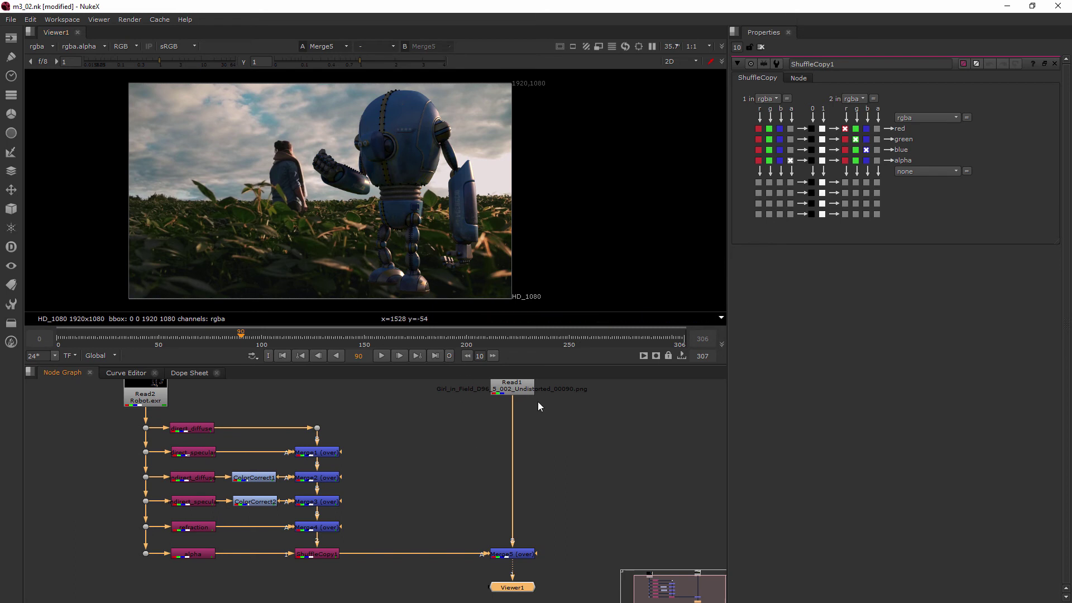
# Step: Add a Roto node beside the Girl in Field Read node and connect its bg input to that Read node
pyautogui.moveTo(558, 424); pyautogui.dragTo(417, 475, button='middle')
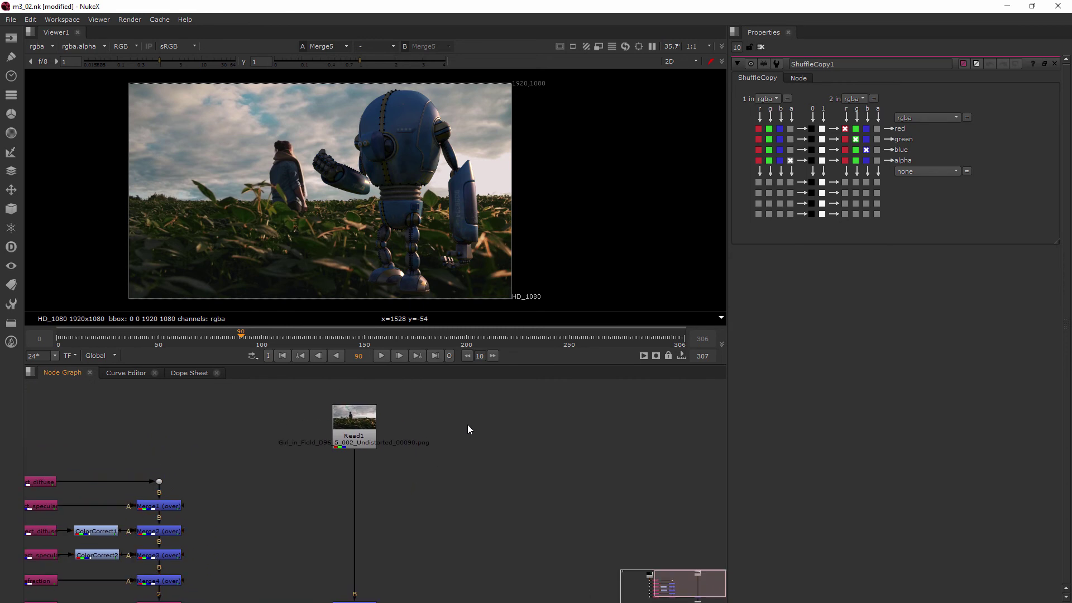
pyautogui.press('Tab')
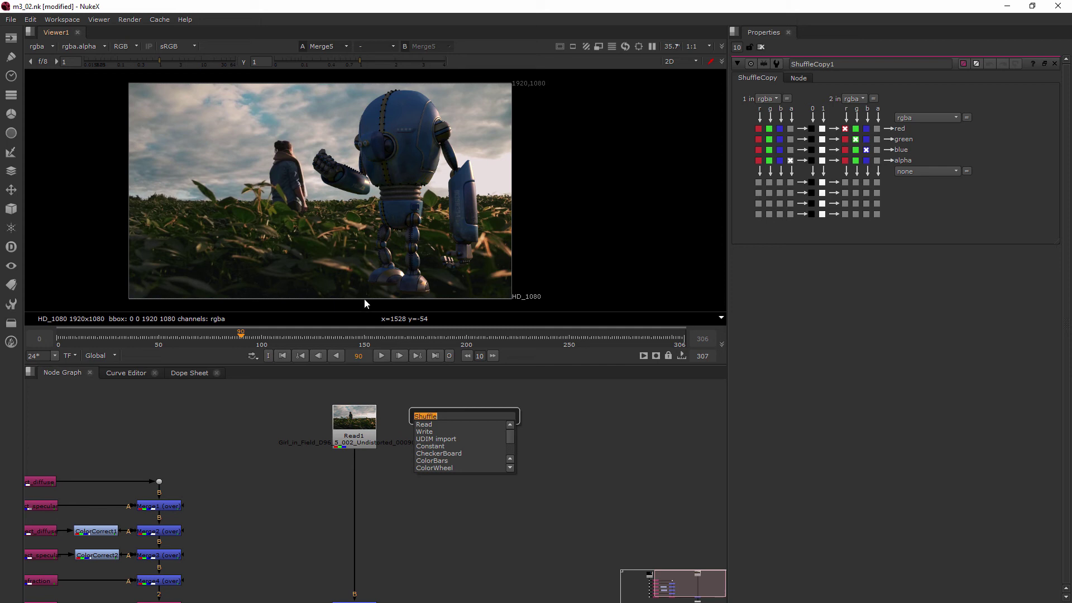
pyautogui.write('roto')
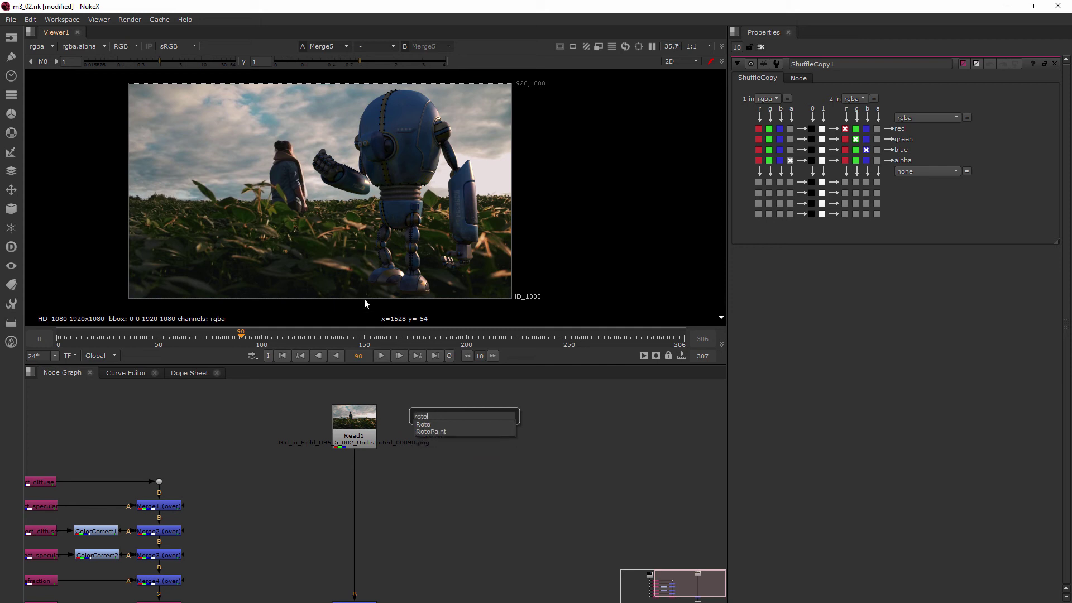
pyautogui.click(427, 424)
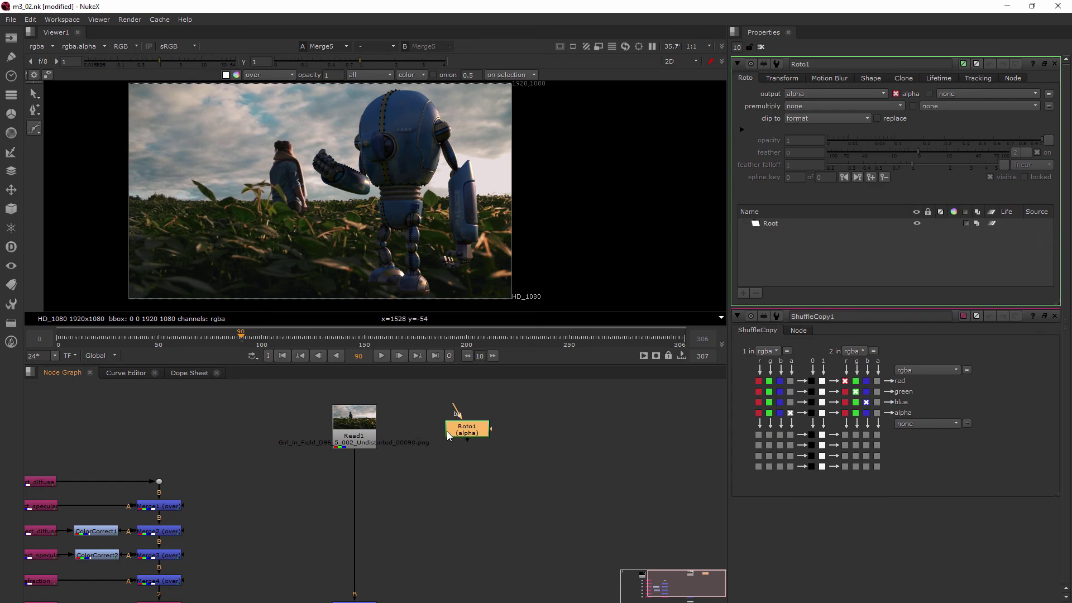
pyautogui.moveTo(467, 406); pyautogui.dragTo(354, 419)
pyautogui.moveTo(484, 442); pyautogui.dragTo(487, 445)
# Step: Select Bezier as the Roto shape drawing tool
pyautogui.rightClick(34, 128)
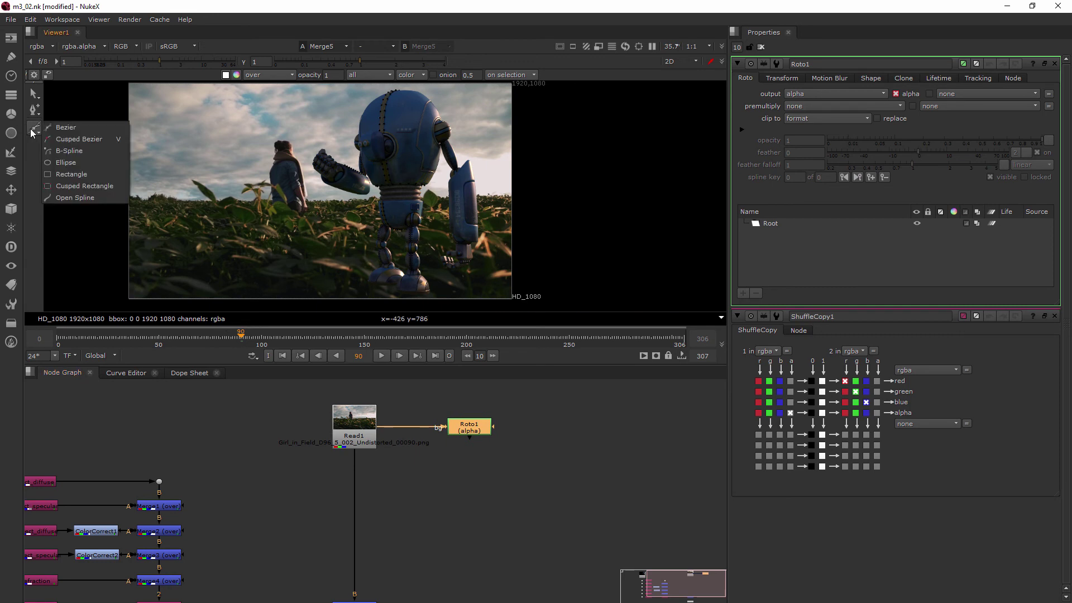
pyautogui.click(101, 129)
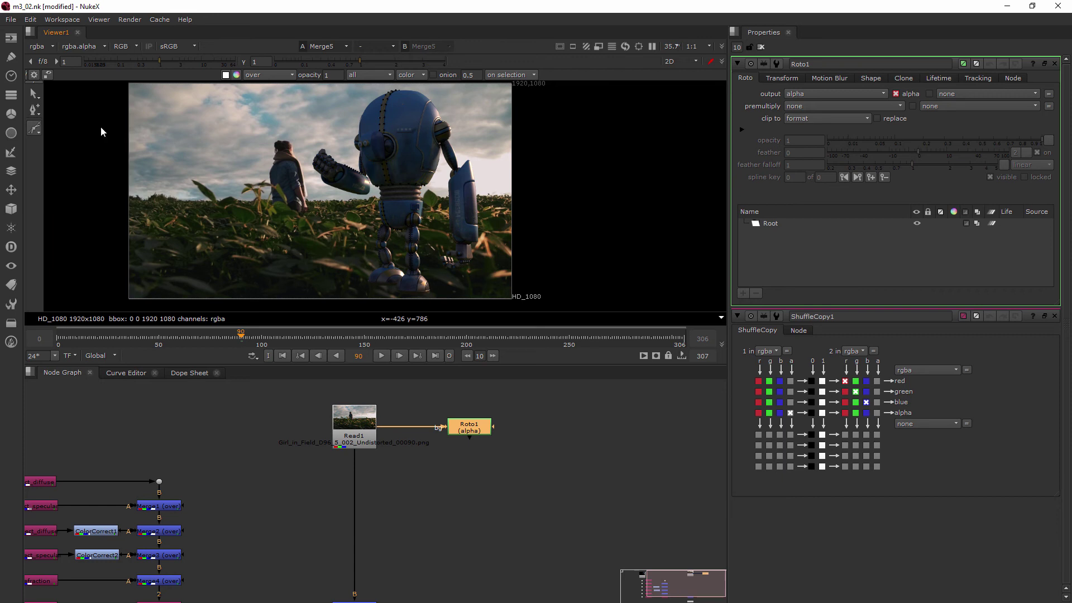
pyautogui.rightClick(37, 130)
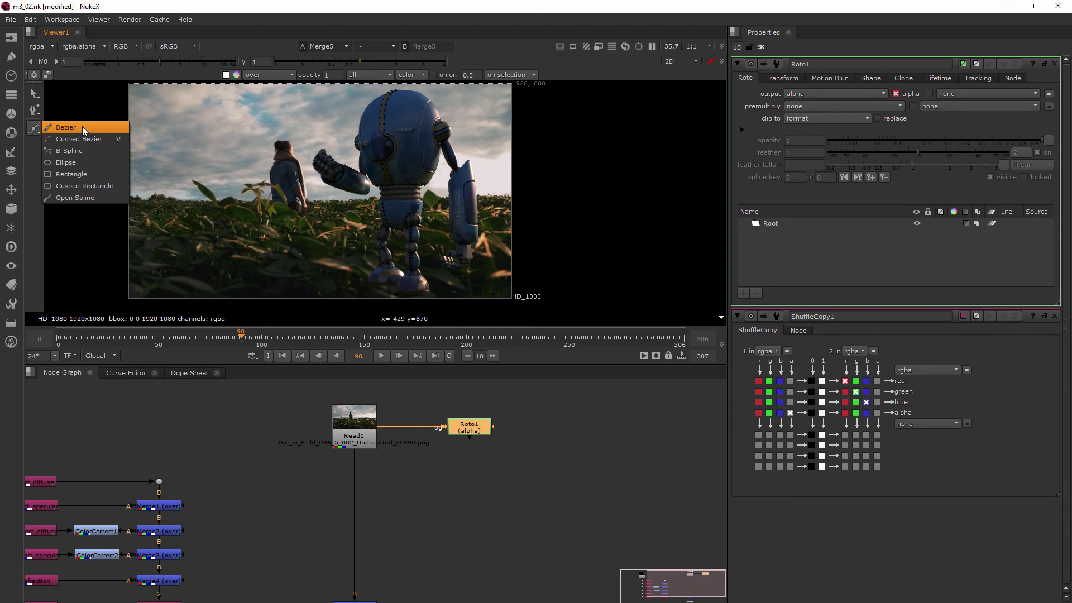
pyautogui.click(83, 127)
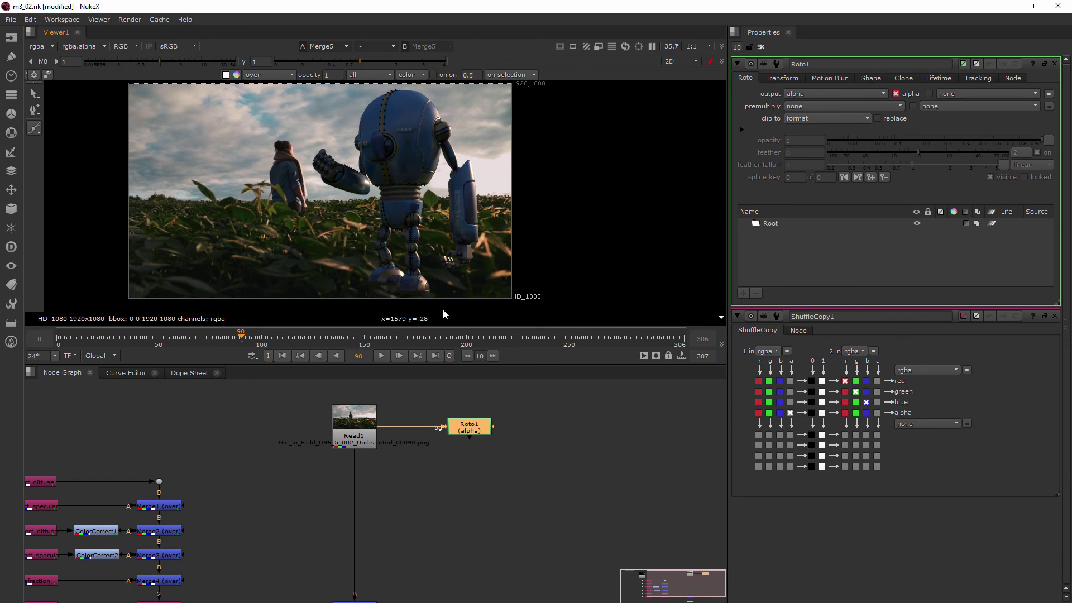
# Step: Move the Viewer node away from the background merge and connect it to the Roto node
pyautogui.scroll(-1, 442, 487)
pyautogui.moveTo(442, 487); pyautogui.dragTo(344, 356, button='middle')
pyautogui.moveTo(294, 529); pyautogui.dragTo(395, 509)
pyautogui.moveTo(411, 486); pyautogui.dragTo(241, 599, button='middle')
pyautogui.moveTo(243, 600); pyautogui.dragTo(305, 440)
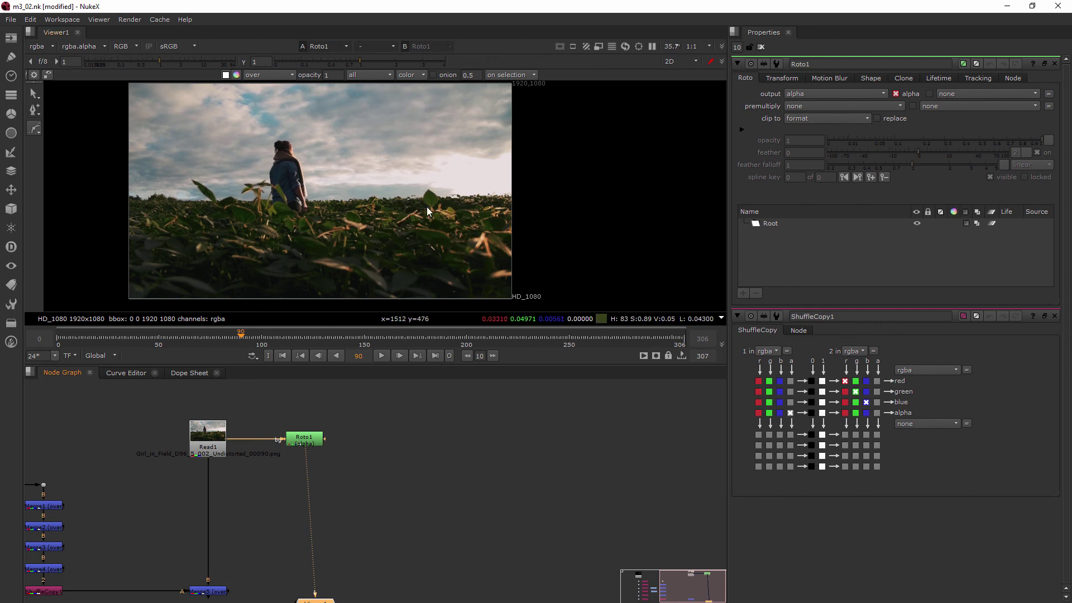
# Step: Go to the last frame, 306, with the plate enlarged in the viewer
pyautogui.scroll(2, 431, 203)
pyautogui.click(676, 339)
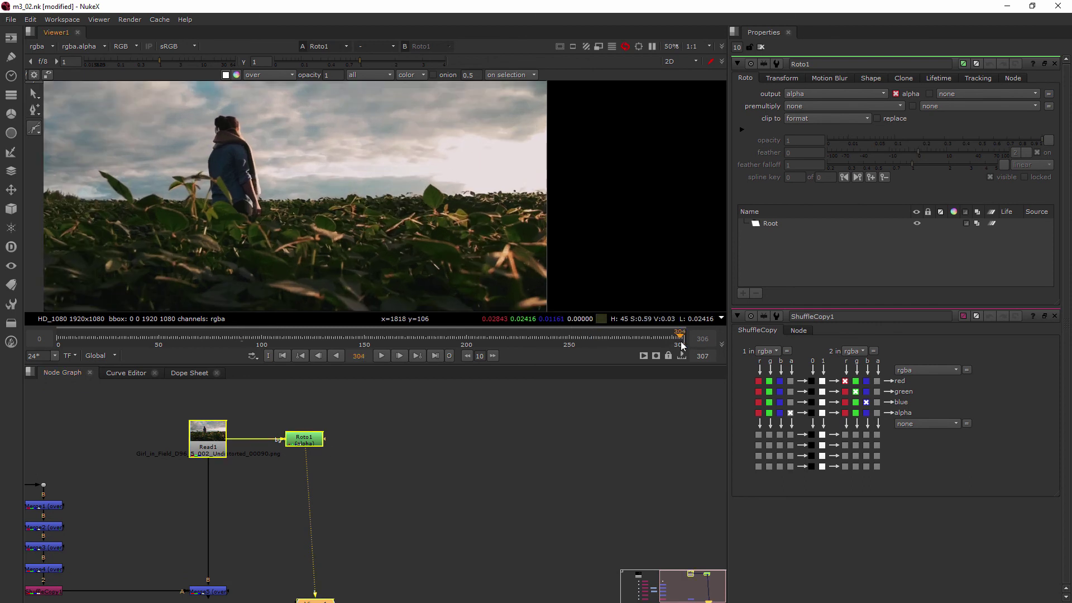
pyautogui.click(684, 341)
pyautogui.moveTo(460, 249)
pyautogui.mouseDown(button='middle')
pyautogui.moveTo(474, 189)
pyautogui.moveTo(465, 242)
pyautogui.mouseUp(button='middle')
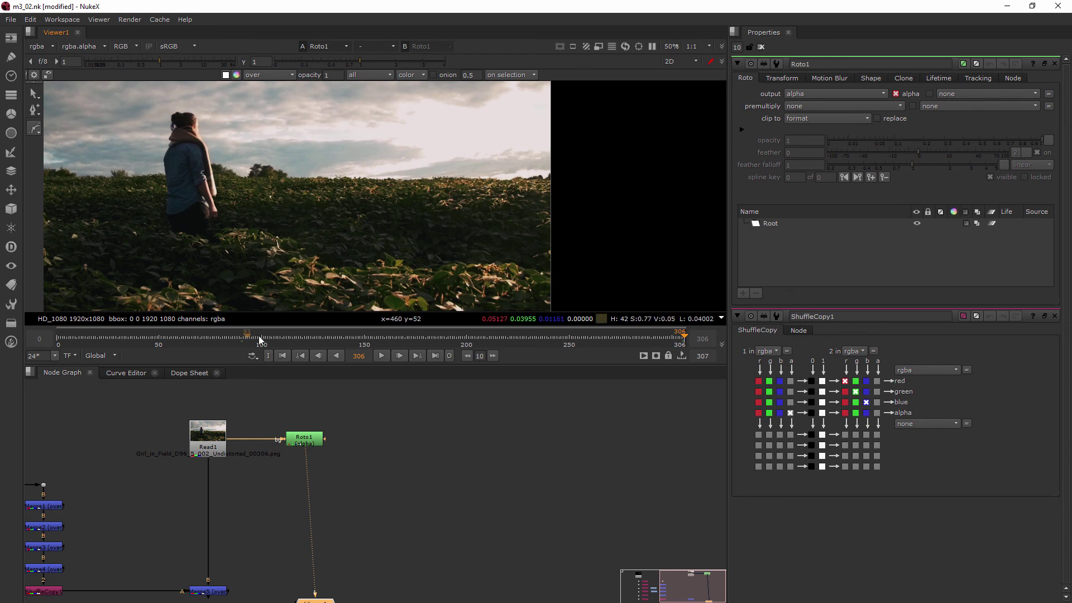
# Step: Start a Bezier shape at the plate's right edge and trace leftward over the first foreground leaves, replacing the misplaced point
pyautogui.scroll(3, 550, 287)
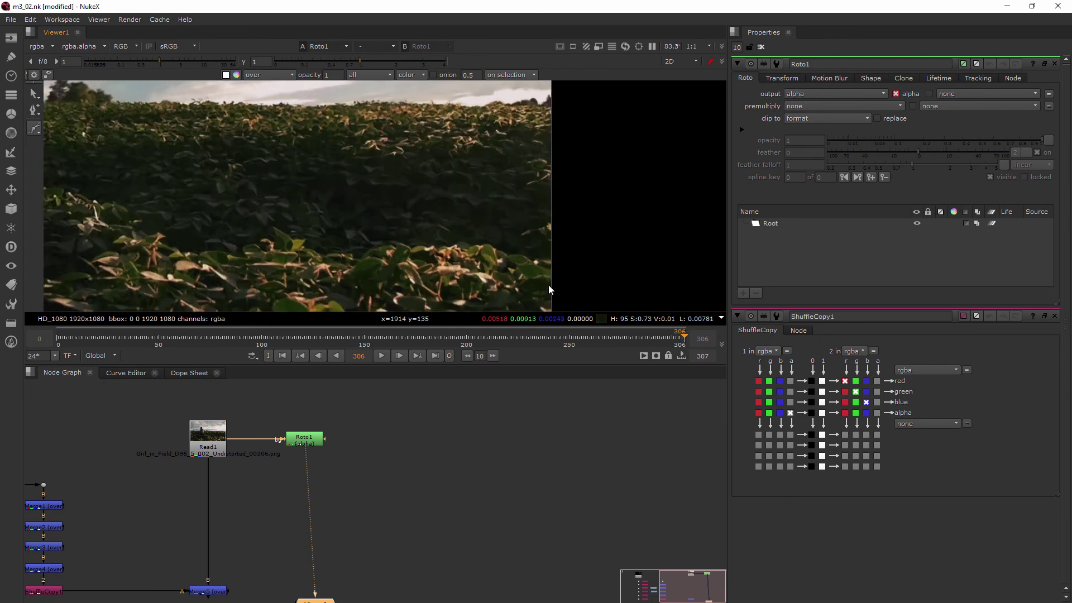
pyautogui.scroll(3, 541, 265)
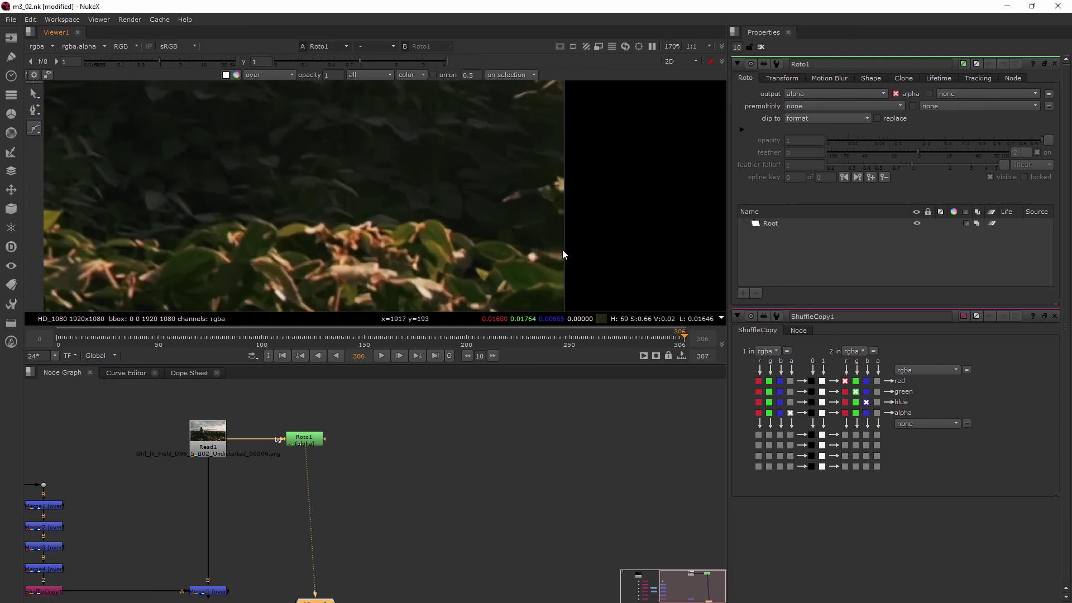
pyautogui.click(564, 246)
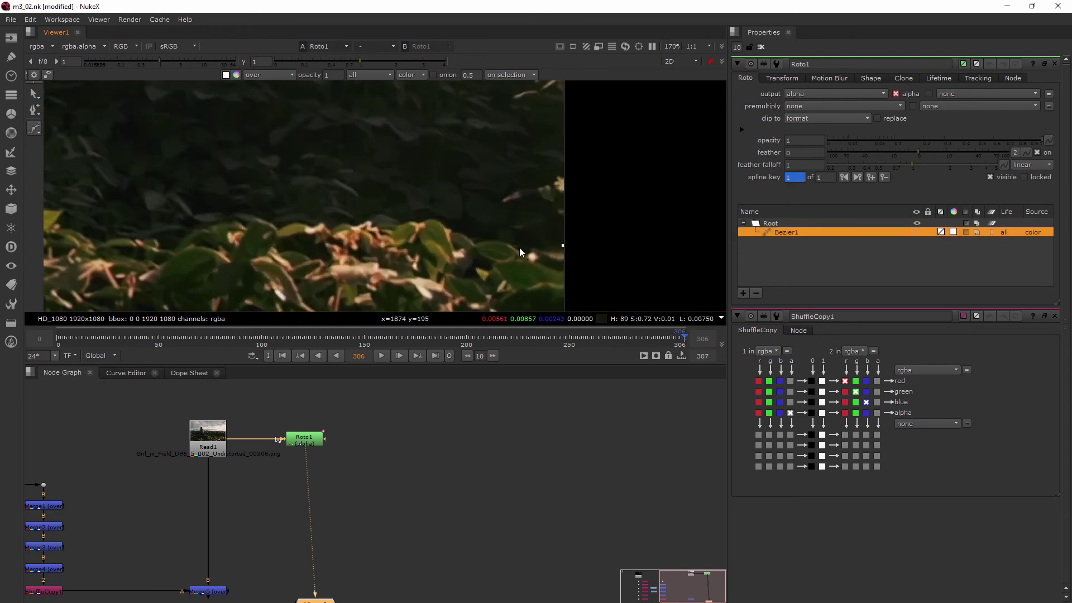
pyautogui.moveTo(514, 246); pyautogui.dragTo(472, 240)
pyautogui.click(449, 232)
pyautogui.click(443, 230)
pyautogui.scroll(6, 447, 229)
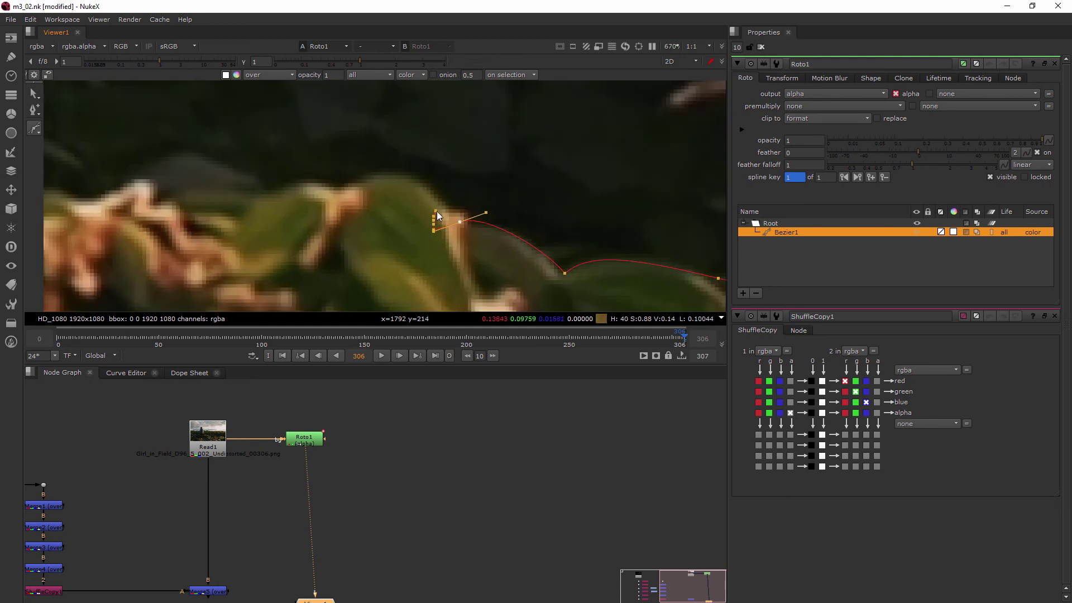
pyautogui.hotkey('ctrl', 'z')
pyautogui.moveTo(467, 226); pyautogui.dragTo(427, 235)
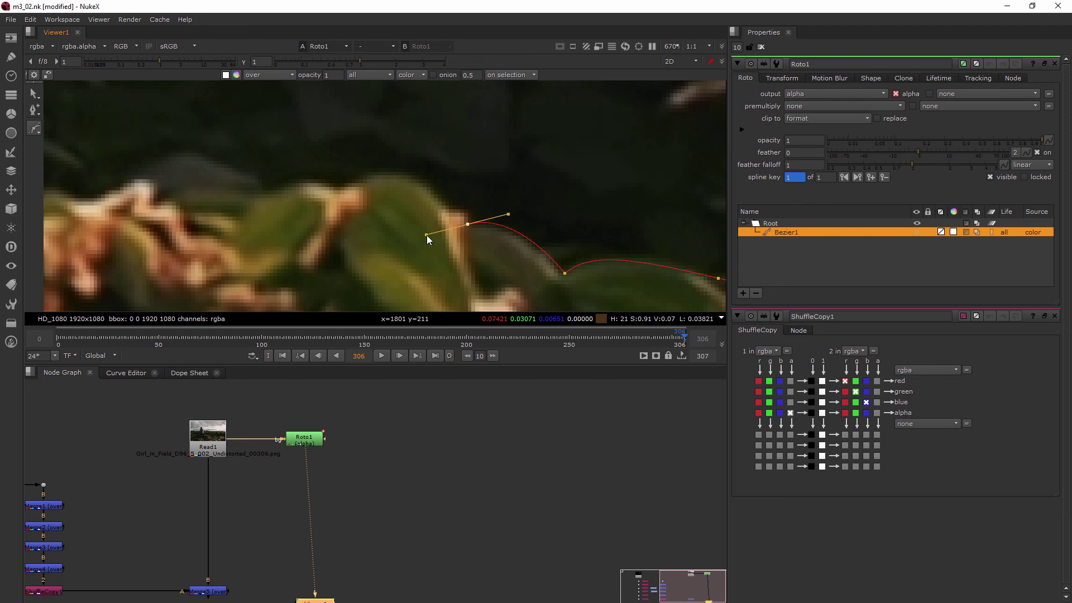
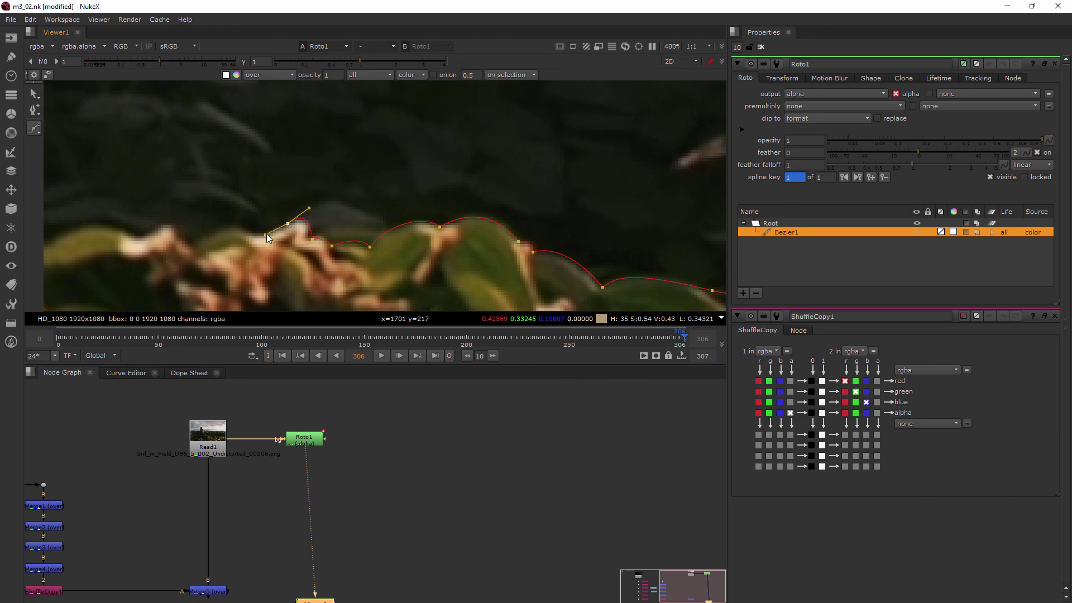
# Step: Continue the Bezier outline leftward past the bright orange leaf cluster, ending with a sharp corner in the dip beside it
pyautogui.moveTo(250, 231); pyautogui.dragTo(235, 224)
pyautogui.click(215, 231)
pyautogui.click(192, 247)
pyautogui.click(168, 264)
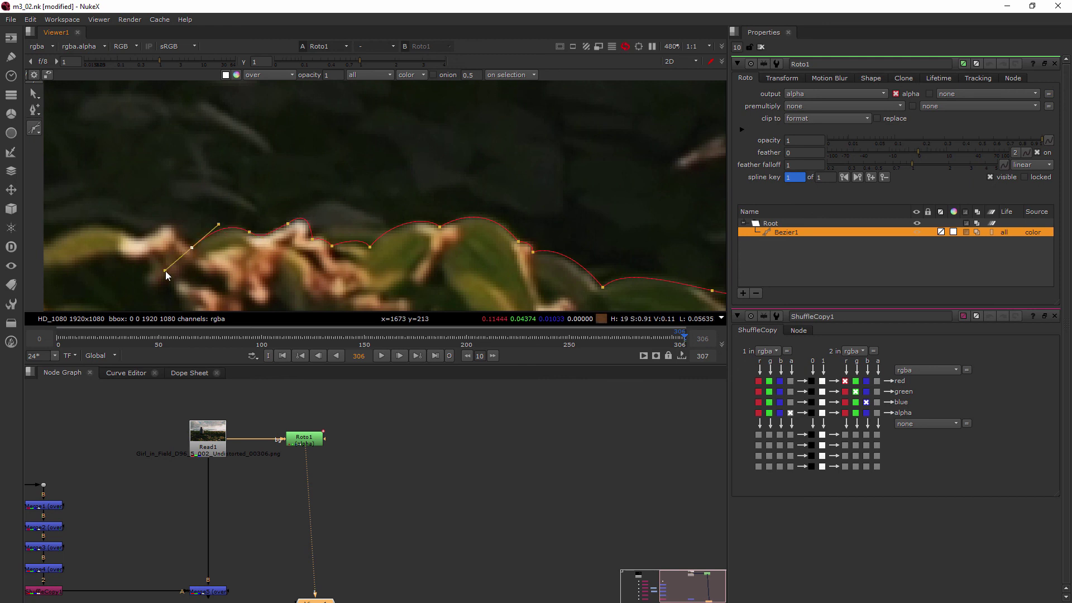
pyautogui.moveTo(192, 239); pyautogui.dragTo(369, 229, button='middle')
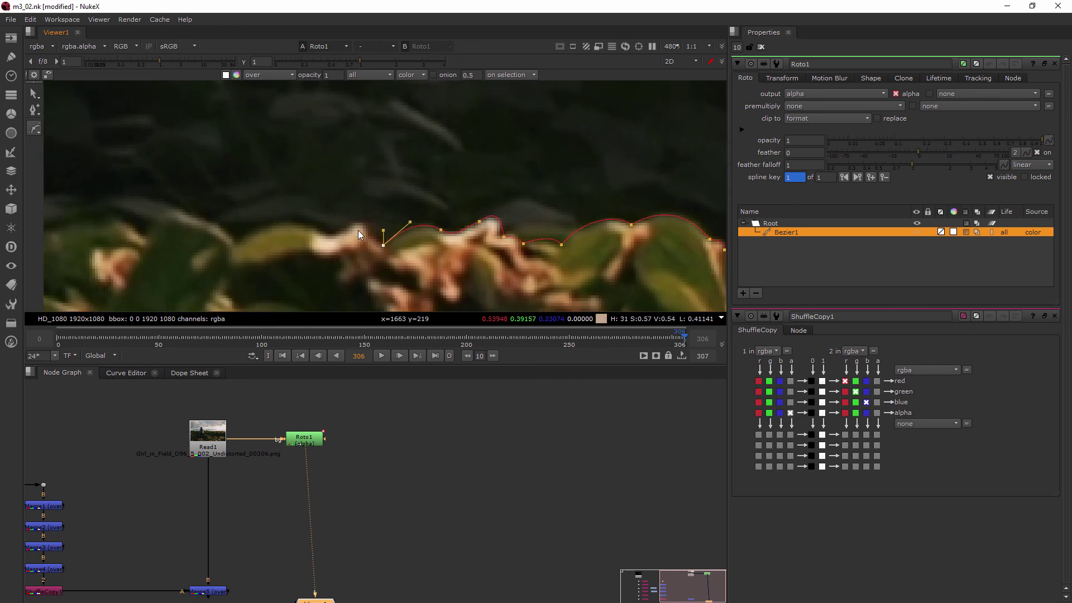
# Step: Trace the Bezier over the next bright leaf tip and low yellow-green leaf to the notch before the broad dark leaf
pyautogui.moveTo(364, 229); pyautogui.dragTo(365, 217)
pyautogui.click(335, 237)
pyautogui.click(314, 251)
pyautogui.moveTo(239, 247); pyautogui.dragTo(180, 292)
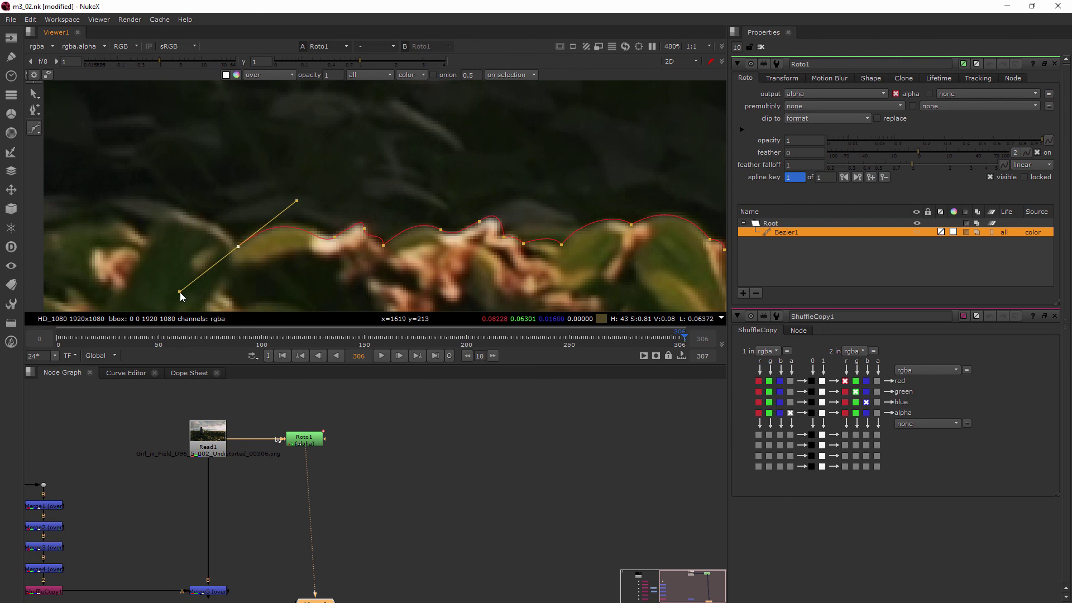
pyautogui.hotkey('ctrl', 'z')
pyautogui.moveTo(274, 228); pyautogui.dragTo(213, 223)
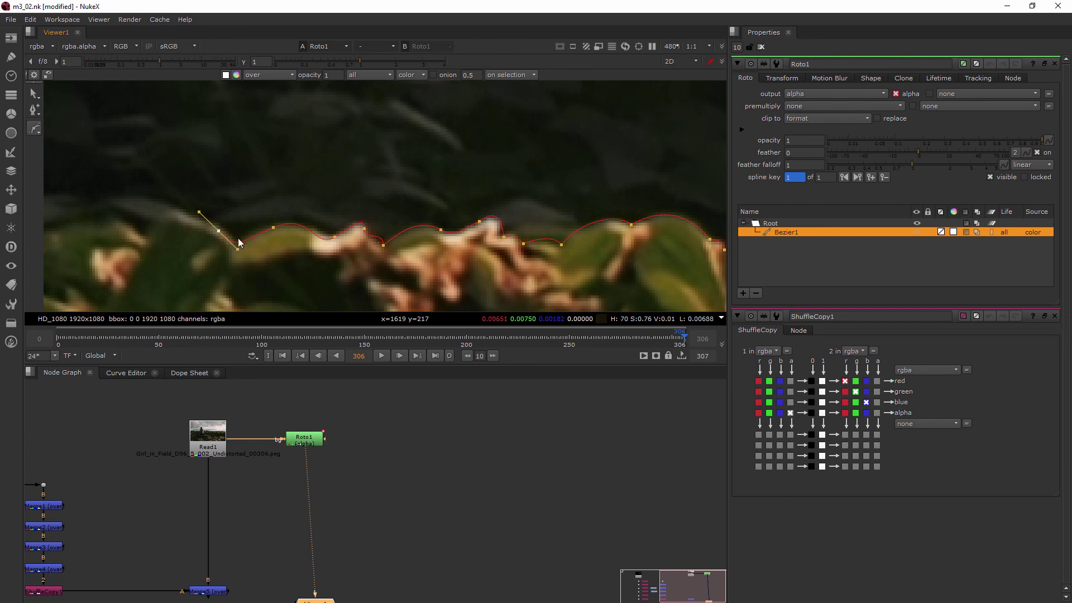
pyautogui.moveTo(220, 230); pyautogui.dragTo(236, 253)
# Step: Outline the broad dark leaf and the leaves left of it down to the next dip, redoing the misplaced point
pyautogui.scroll(-2, 225, 219)
pyautogui.moveTo(226, 217); pyautogui.dragTo(439, 214, button='middle')
pyautogui.scroll(2, 413, 245)
pyautogui.moveTo(413, 203); pyautogui.dragTo(401, 232)
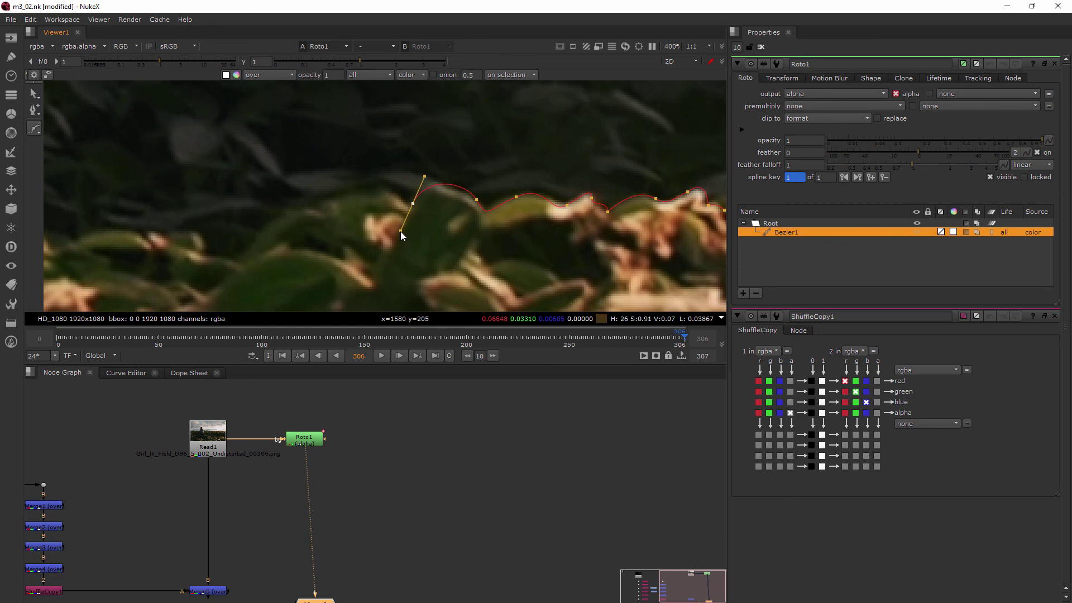
pyautogui.moveTo(363, 193); pyautogui.dragTo(352, 199)
pyautogui.hotkey('ctrl', 'z')
pyautogui.click(385, 186)
pyautogui.moveTo(412, 202); pyautogui.dragTo(412, 179)
pyautogui.moveTo(341, 201); pyautogui.dragTo(309, 206)
pyautogui.moveTo(240, 259); pyautogui.dragTo(212, 303)
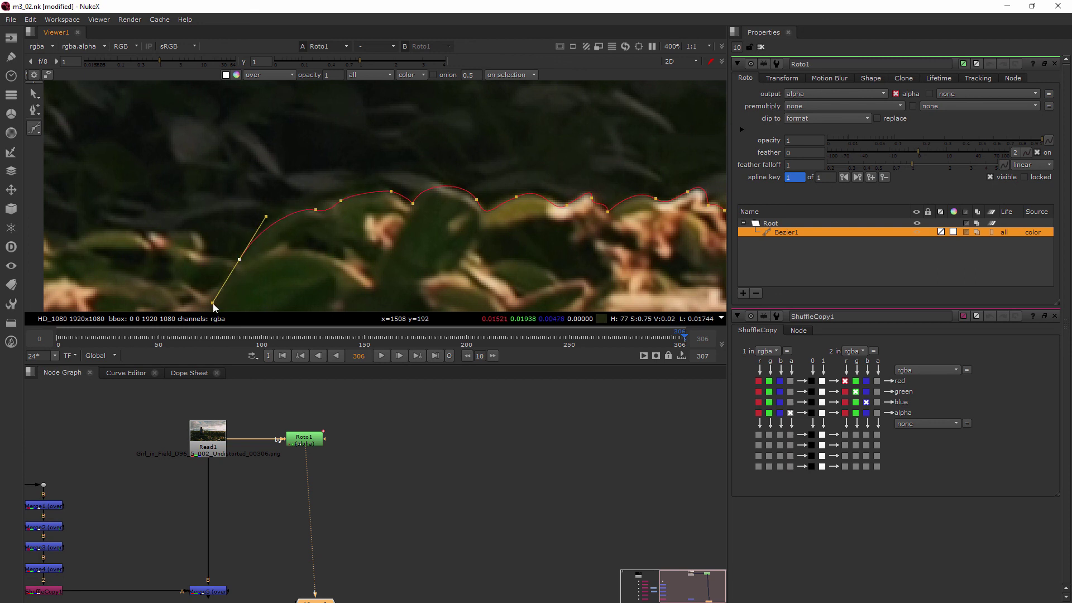
# Step: Sharpen the corner in the dip and carry the Bezier leftward to the small leaf beyond it
pyautogui.moveTo(233, 295); pyautogui.dragTo(370, 227, button='middle')
pyautogui.moveTo(346, 236); pyautogui.dragTo(356, 172)
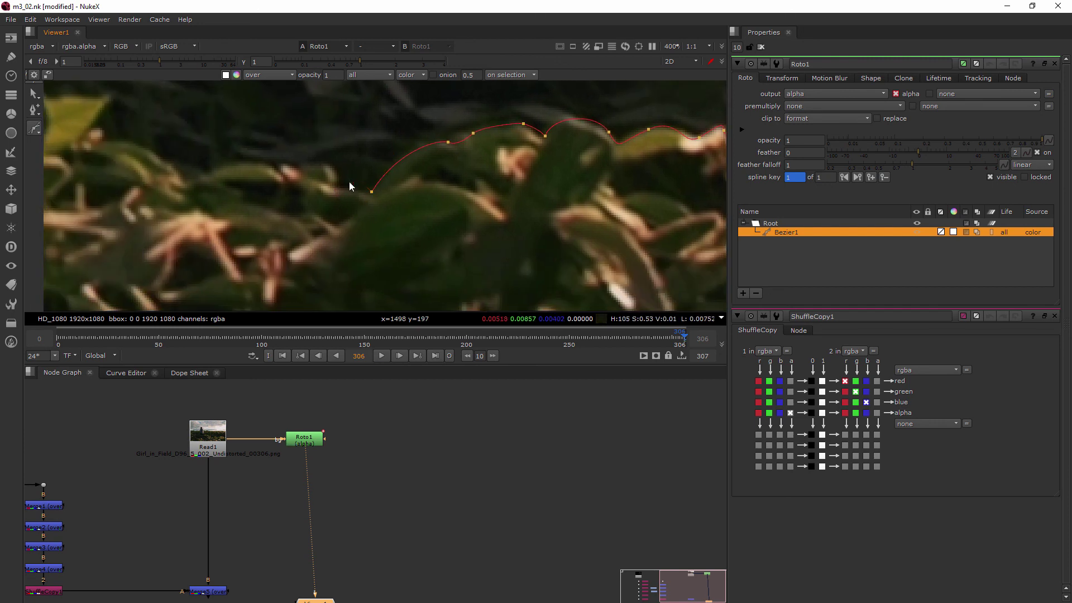
pyautogui.click(352, 191)
pyautogui.click(371, 192)
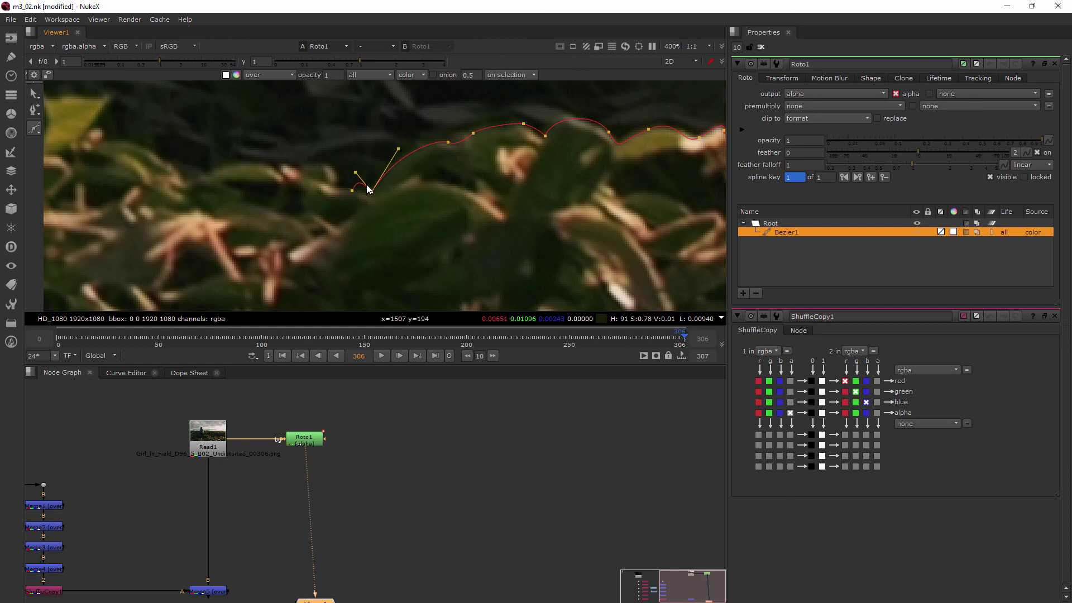
pyautogui.moveTo(356, 174); pyautogui.dragTo(376, 162)
pyautogui.click(338, 177)
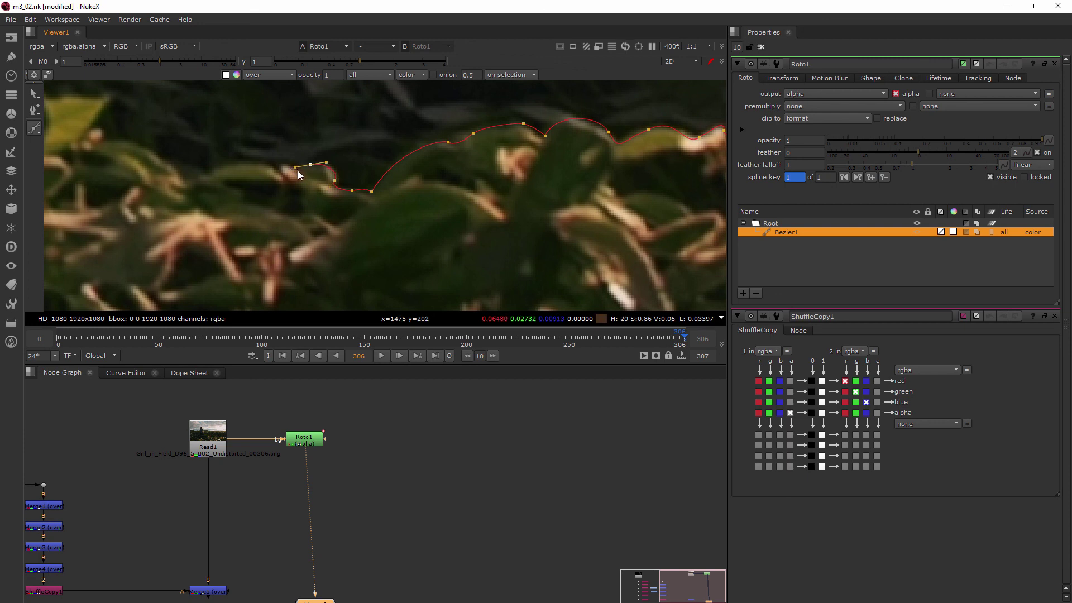
# Step: Extend the Bezier with curved points along the small leaf tips to the left end of the foreground leaves
pyautogui.scroll(5, 296, 167)
pyautogui.moveTo(297, 175); pyautogui.dragTo(196, 156)
pyautogui.moveTo(107, 171); pyautogui.dragTo(393, 189, button='middle')
pyautogui.moveTo(347, 209); pyautogui.dragTo(318, 188)
# Step: Add two lower points through the foreground foliage and close the Bezier shape at its starting point on the plate's right edge
pyautogui.scroll(-5, 358, 190)
pyautogui.scroll(-8, 364, 193)
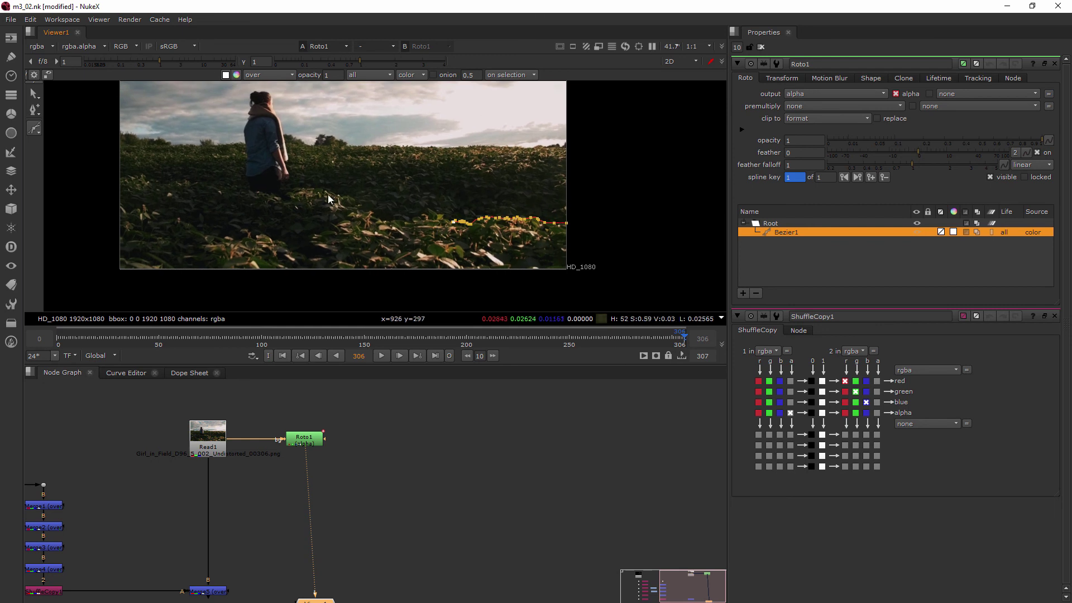
pyautogui.scroll(4, 477, 240)
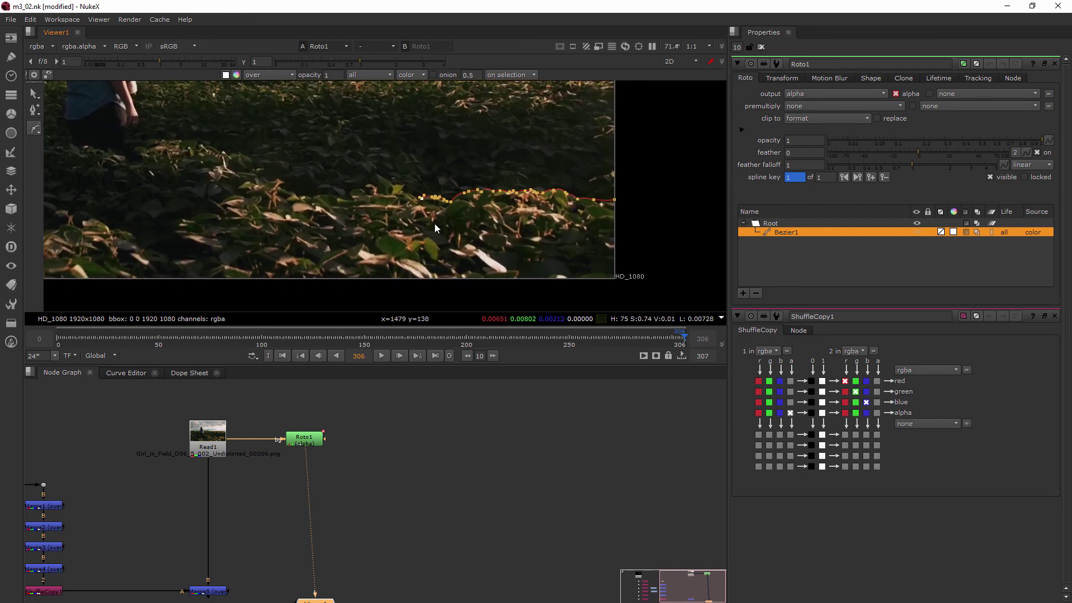
pyautogui.click(427, 244)
pyautogui.click(597, 244)
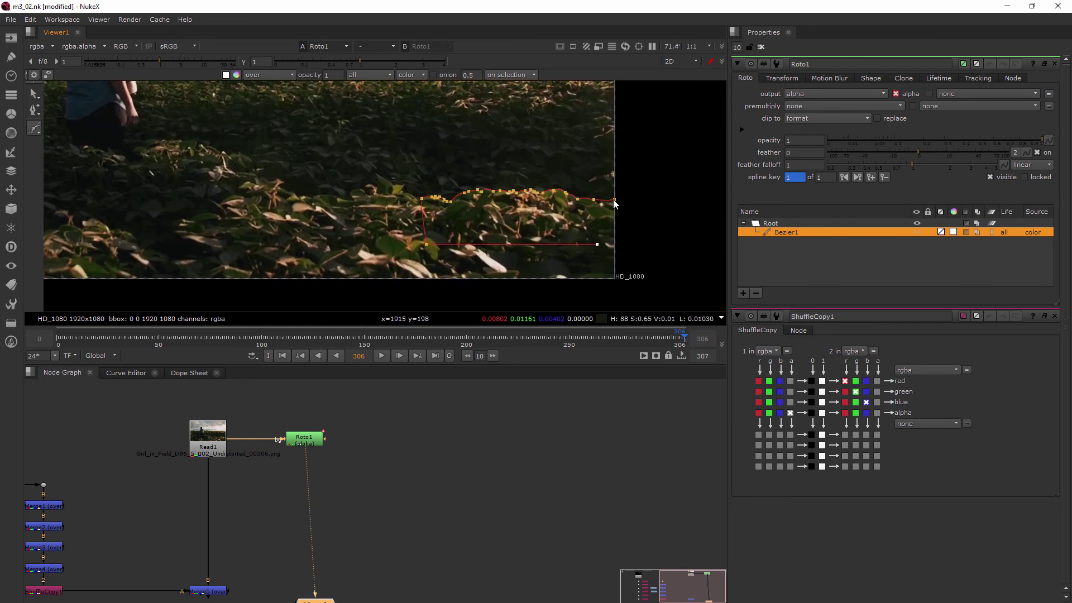
pyautogui.click(613, 199)
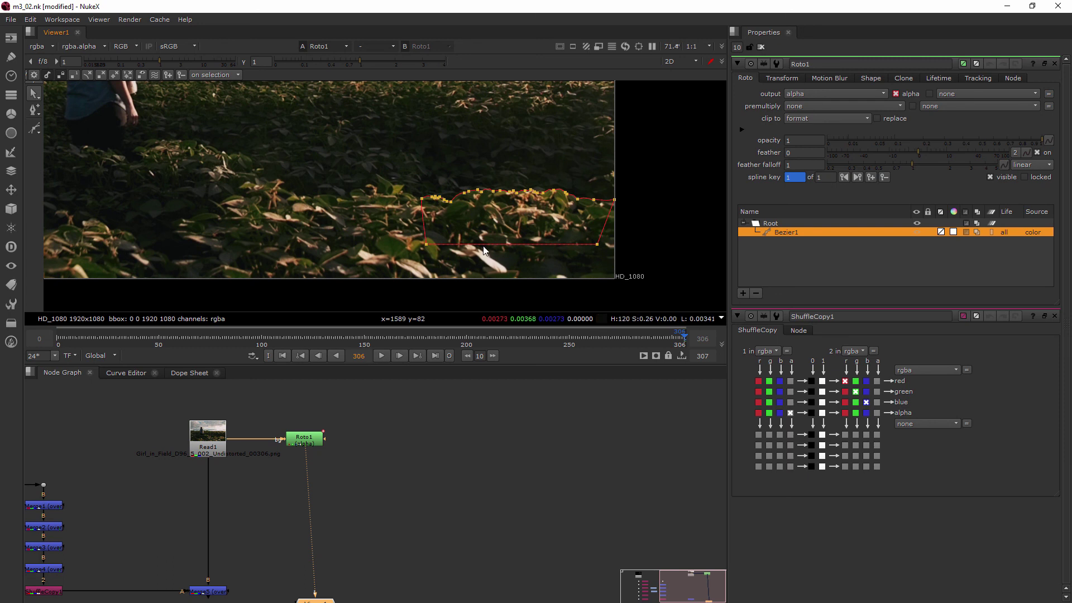
# Step: Deselect the shape and examine how its closed outline follows the foreground leaves
pyautogui.scroll(4, 552, 203)
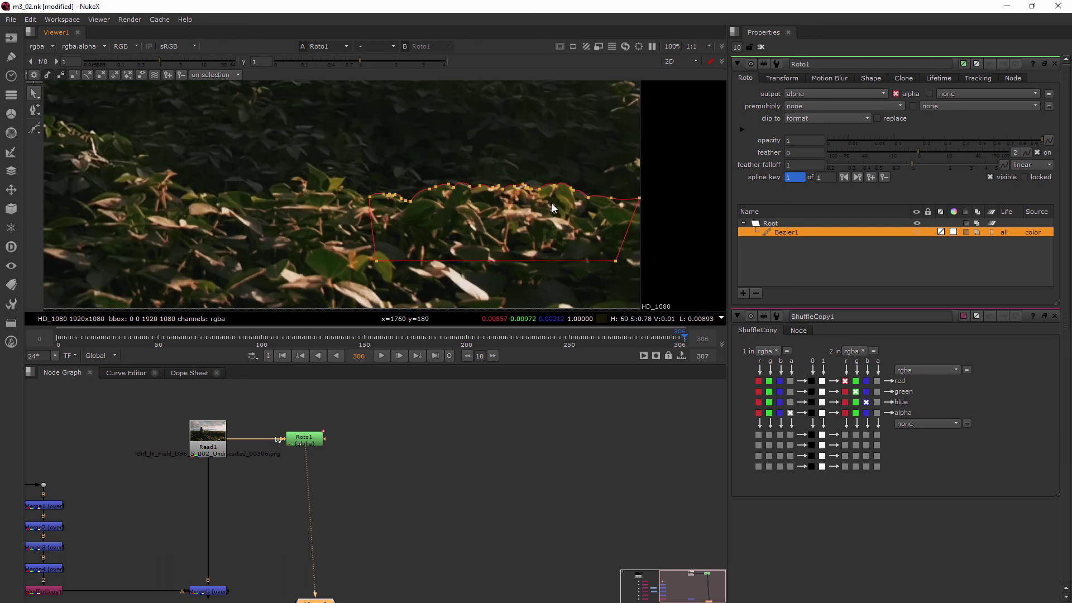
pyautogui.click(551, 202)
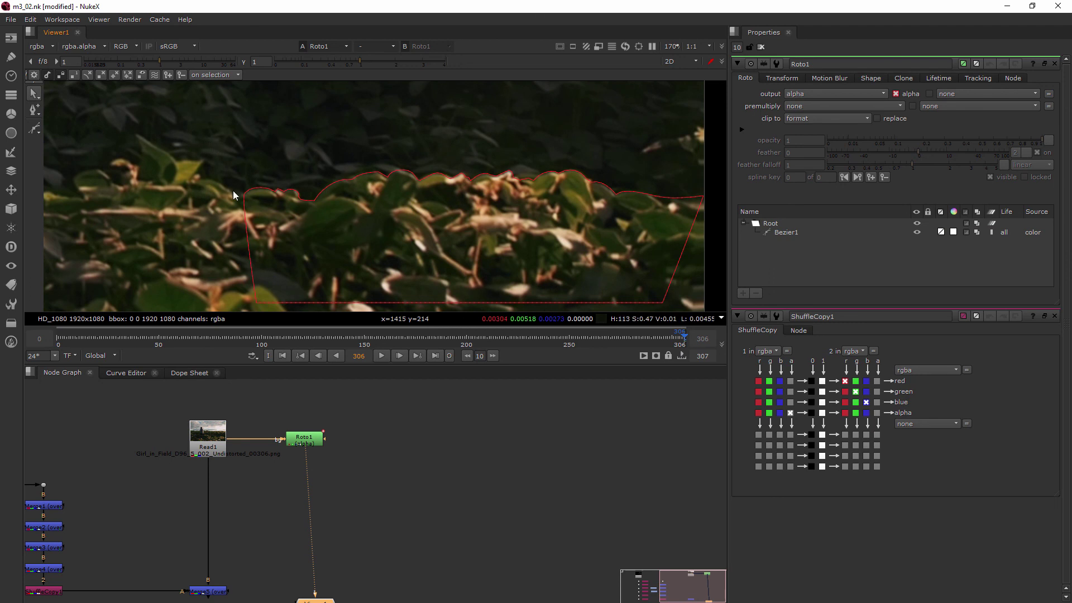
pyautogui.scroll(-6, 350, 202)
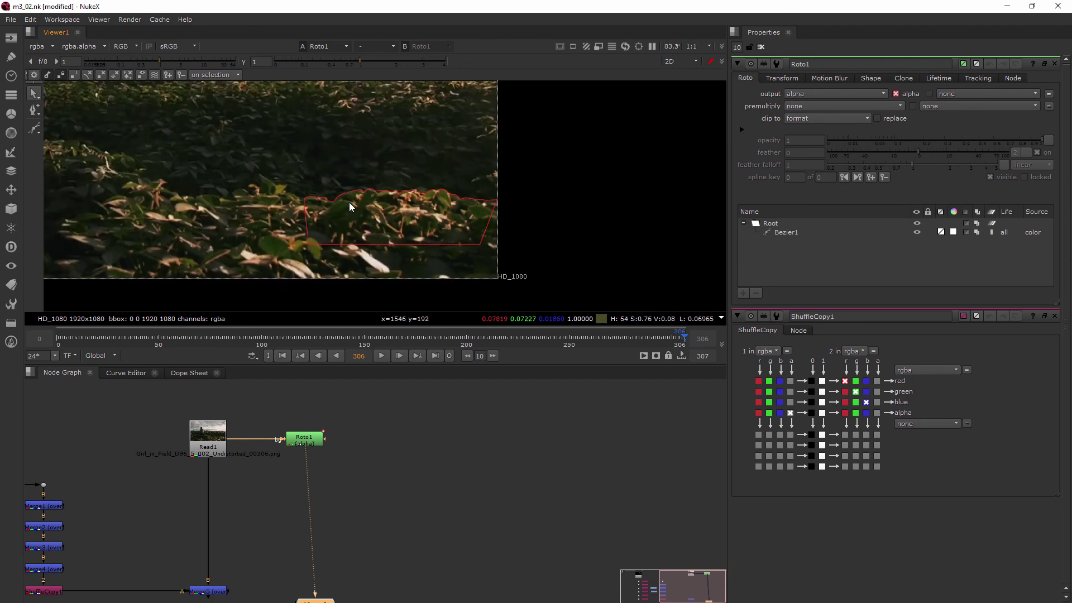